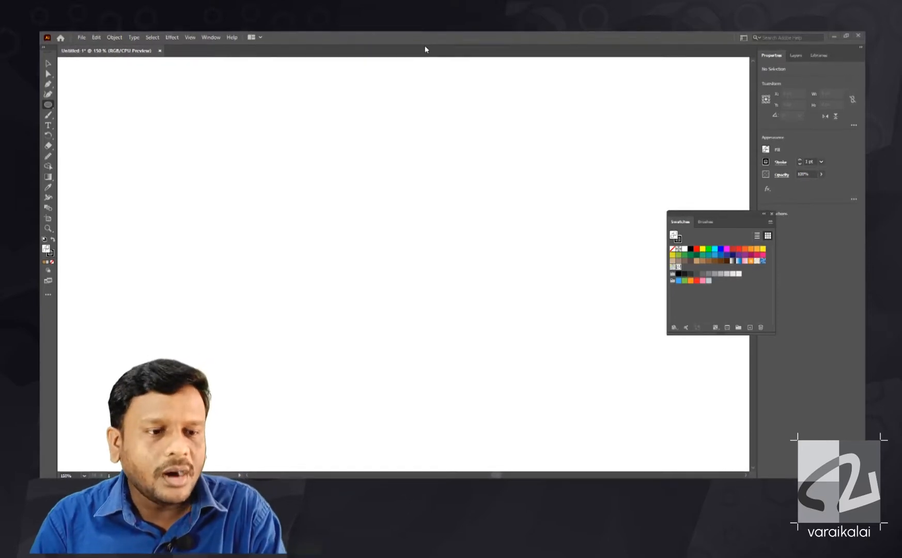
# - Create a new pattern and draw four overlapping circles of different sizes inside its tile
pyautogui.click(115, 37)
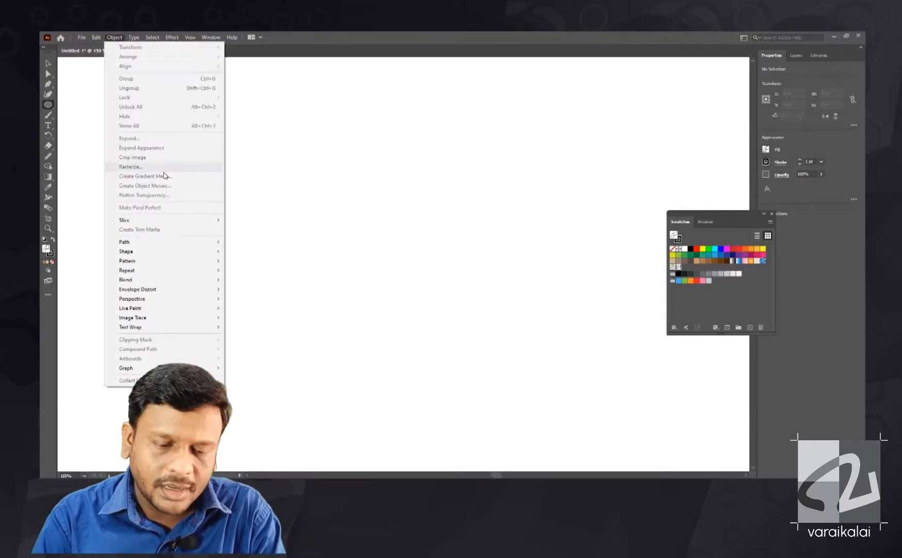
pyautogui.moveTo(173, 267)
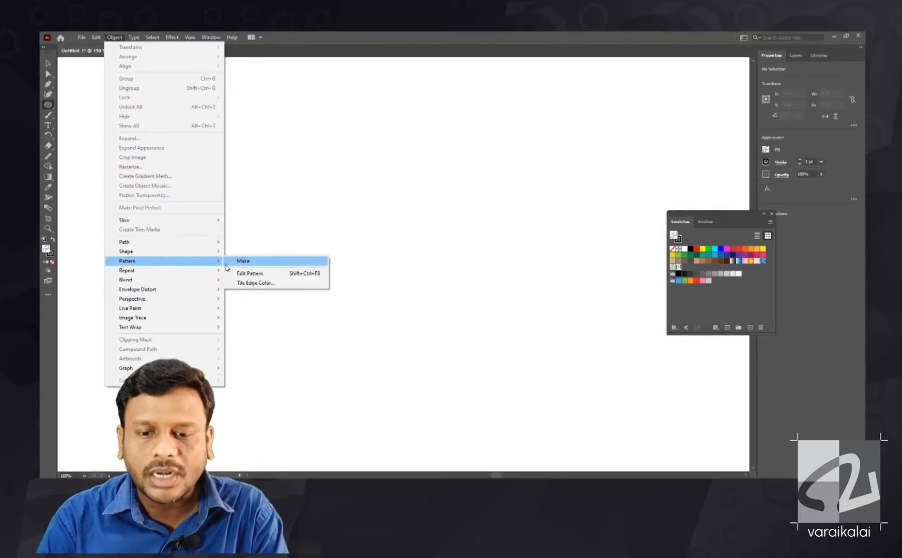
pyautogui.click(240, 261)
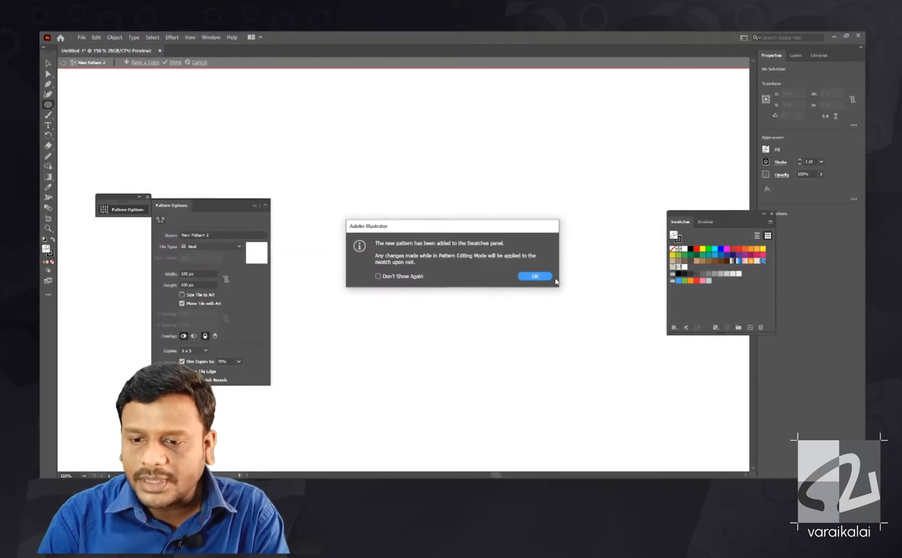
pyautogui.click(535, 276)
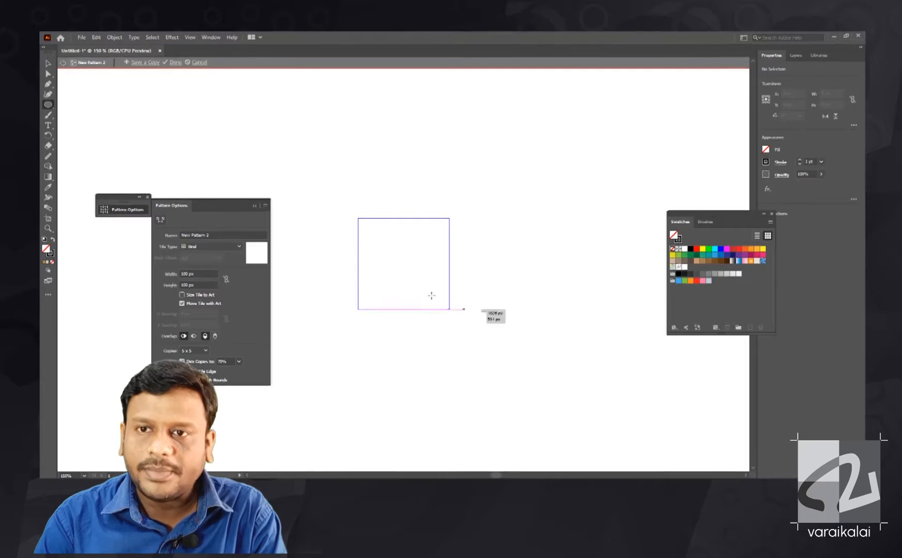
pyautogui.moveTo(401, 283); pyautogui.dragTo(431, 289)
pyautogui.moveTo(430, 254)
pyautogui.mouseDown()
pyautogui.moveTo(438, 257)
pyautogui.moveTo(419, 257)
pyautogui.mouseUp()
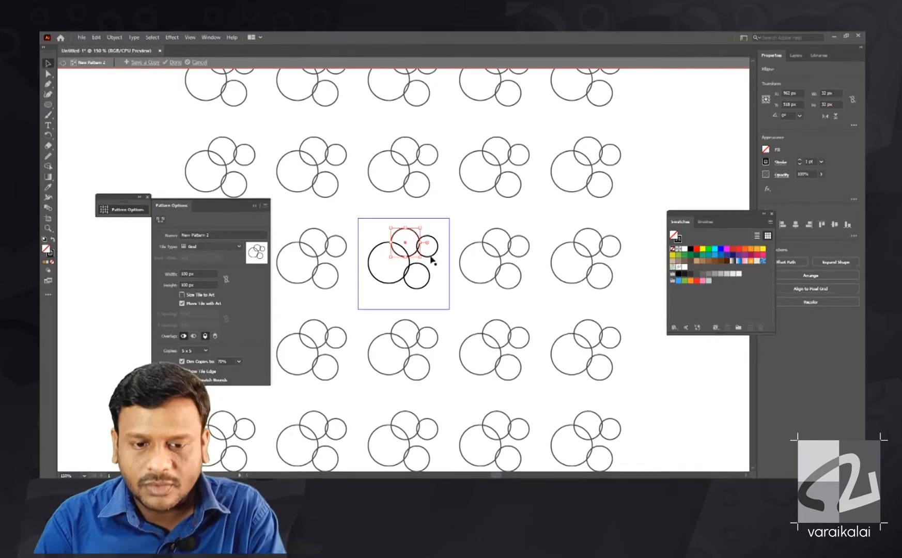
# - Fill the smallest circle tan, the largest blue, the upper one teal and the lower one green, and finish the pattern
pyautogui.click(446, 243)
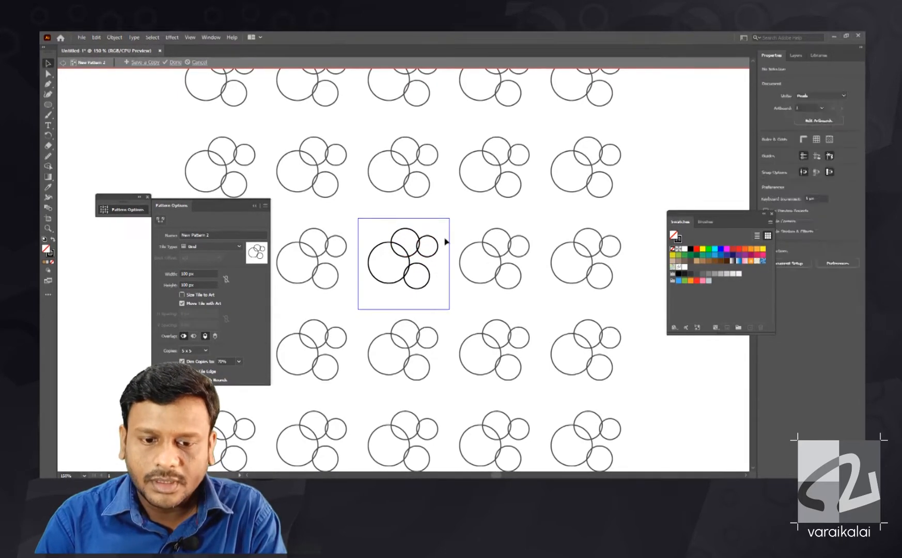
pyautogui.click(696, 261)
pyautogui.moveTo(401, 246); pyautogui.dragTo(401, 251)
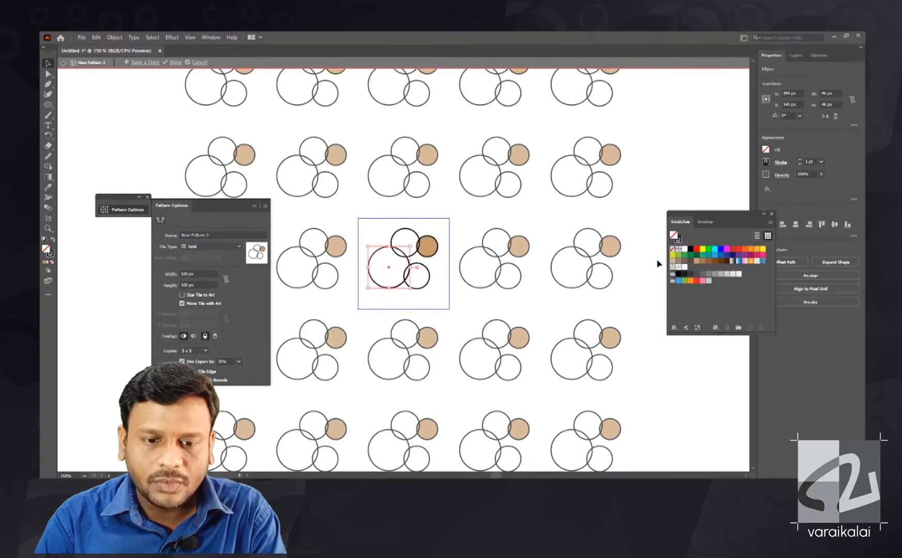
pyautogui.click(707, 257)
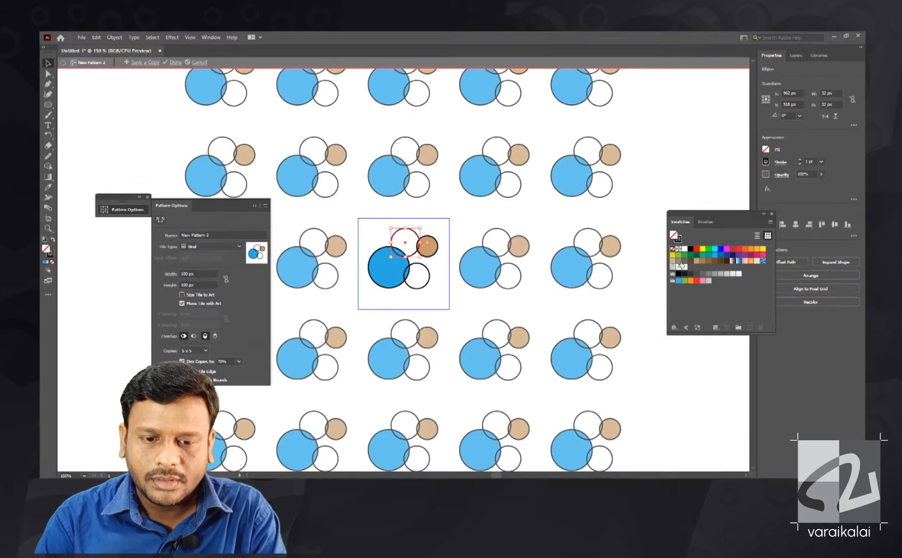
pyautogui.click(710, 256)
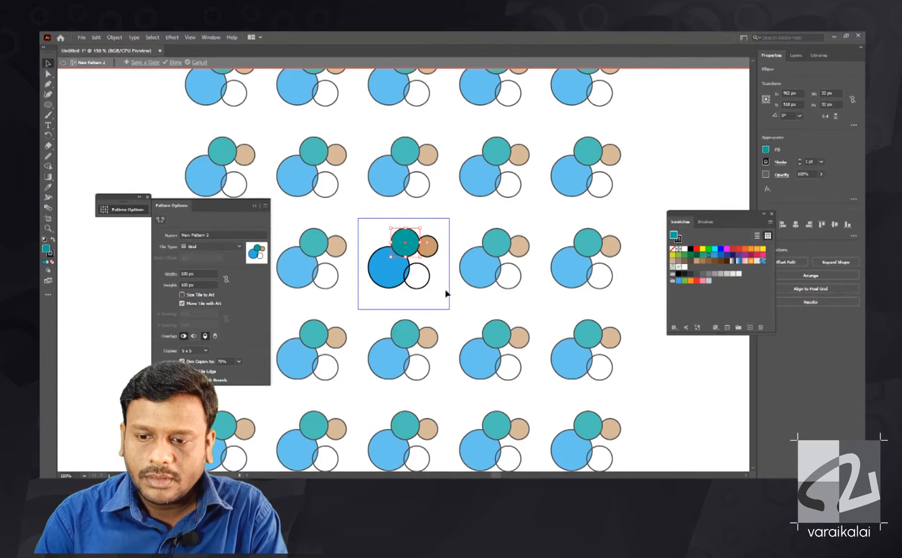
pyautogui.click(709, 250)
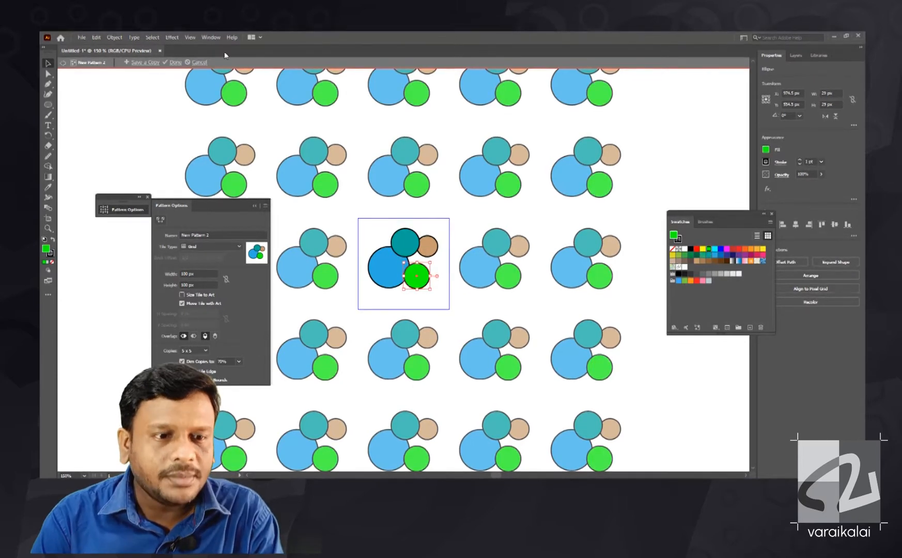
pyautogui.click(173, 62)
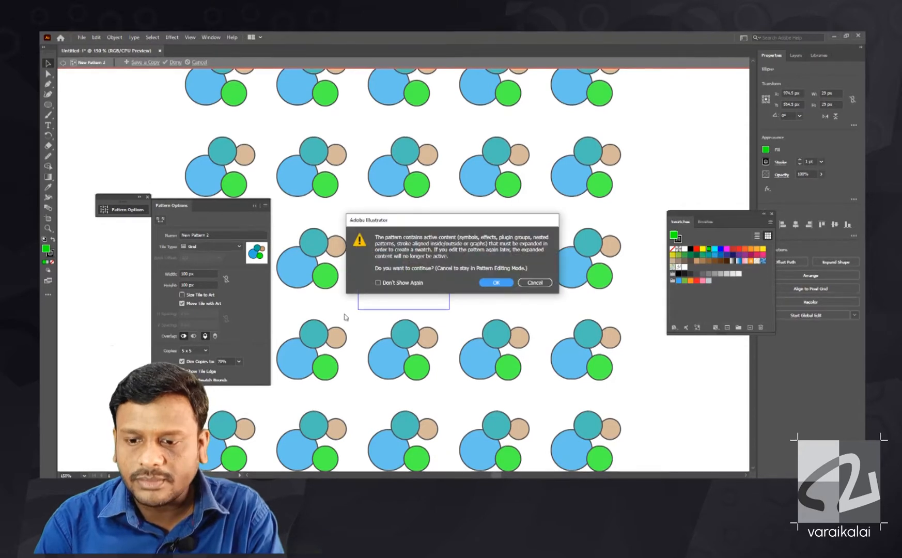
pyautogui.click(495, 283)
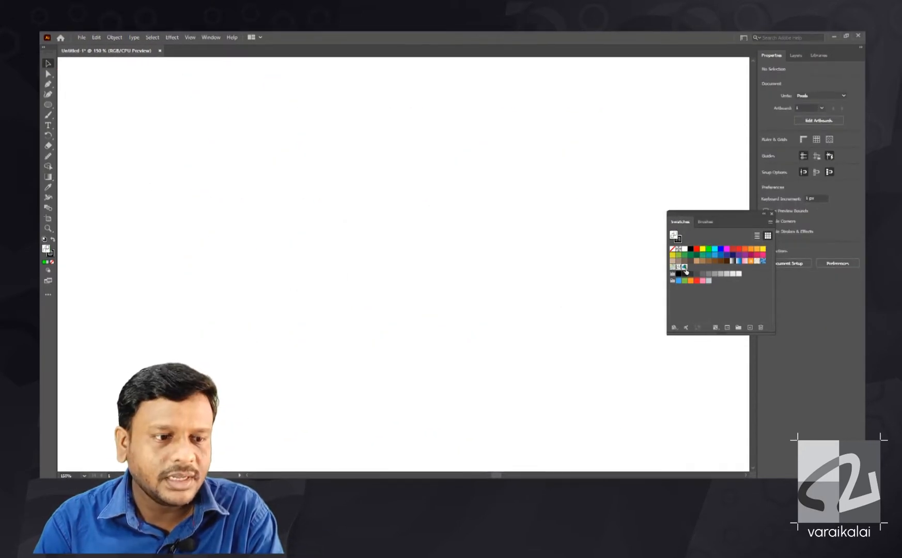
# - Draw a circle about 272 px in diameter on the artboard and fill it with the New Pattern 2 swatch
pyautogui.click(48, 105)
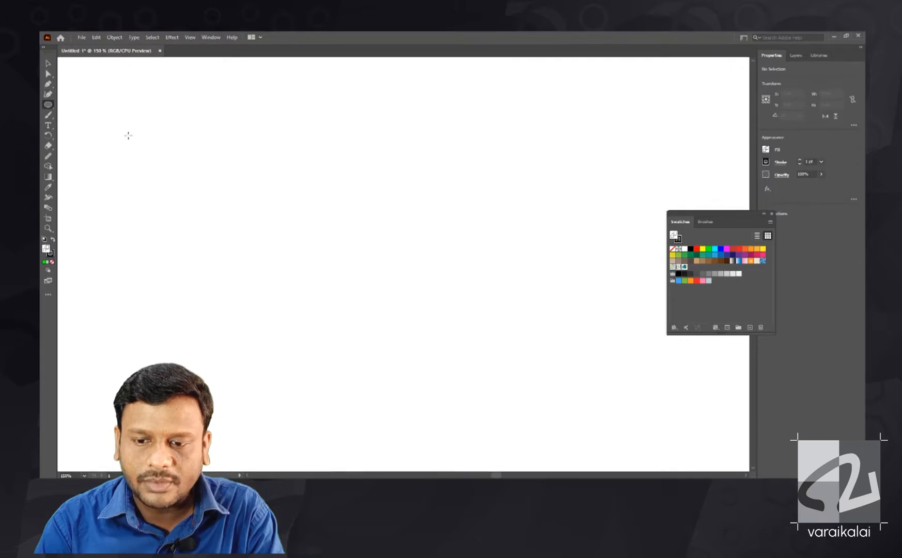
pyautogui.click(672, 250)
pyautogui.moveTo(200, 117); pyautogui.dragTo(454, 329)
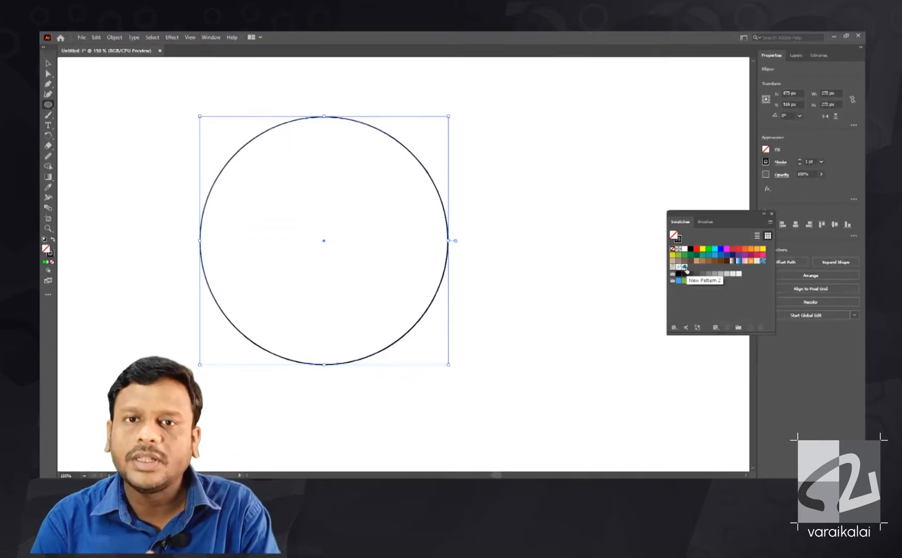
pyautogui.click(685, 266)
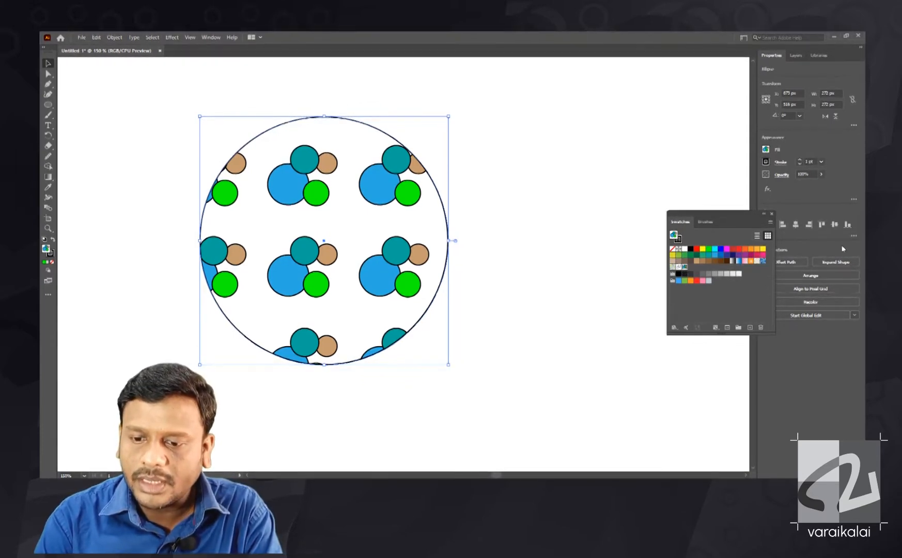
# - Duplicate the New Pattern 2 swatch and deselect the large circle
pyautogui.click(772, 224)
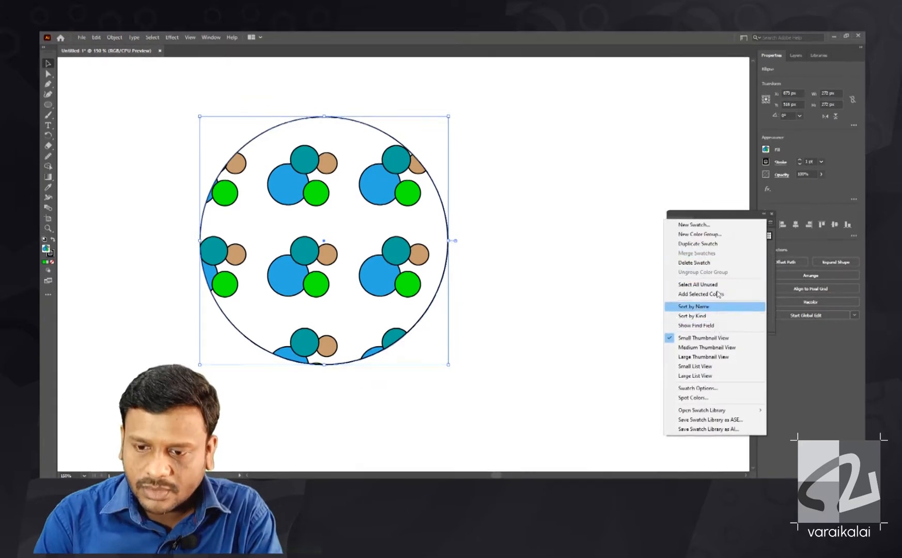
pyautogui.click(712, 249)
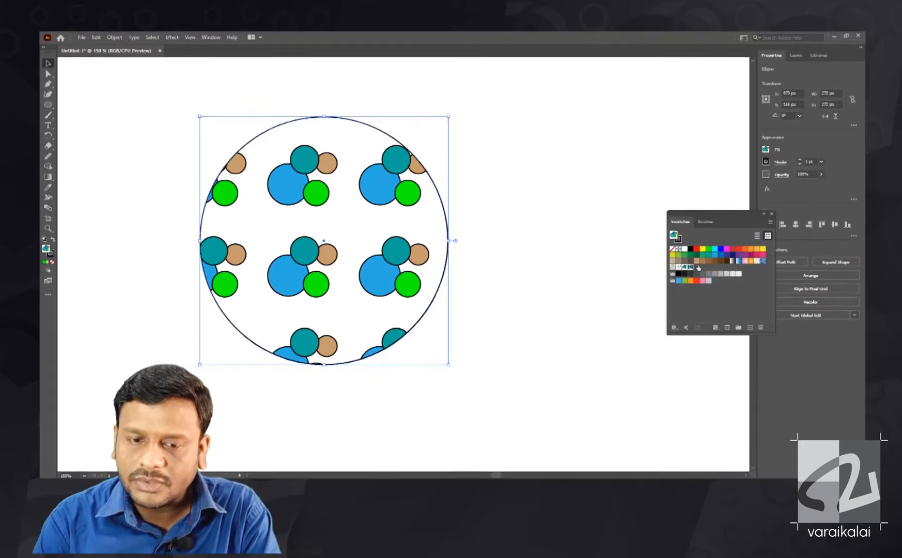
pyautogui.click(506, 142)
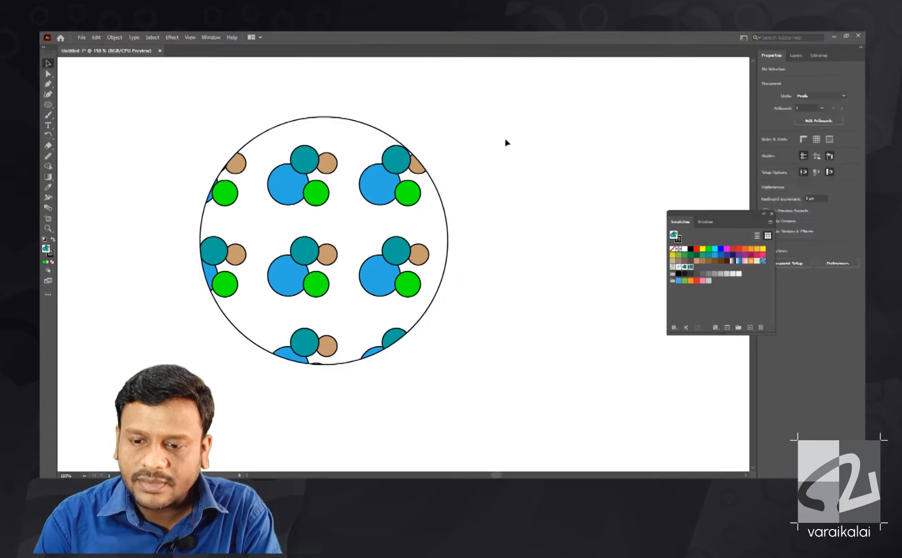
# - Edit the duplicated pattern, rearranging its circles and recolouring them teal, magenta, red and orange without outlines, and finish it
pyautogui.doubleClick(690, 267)
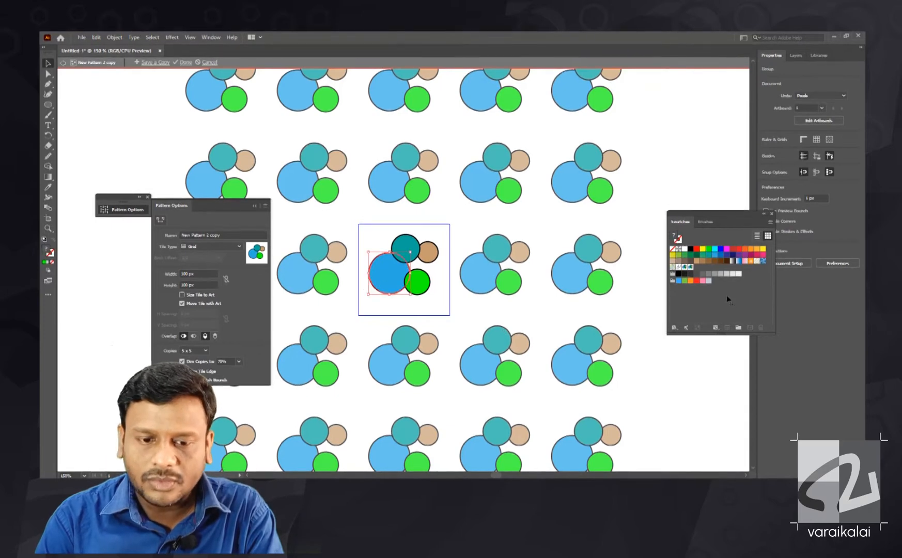
pyautogui.click(710, 255)
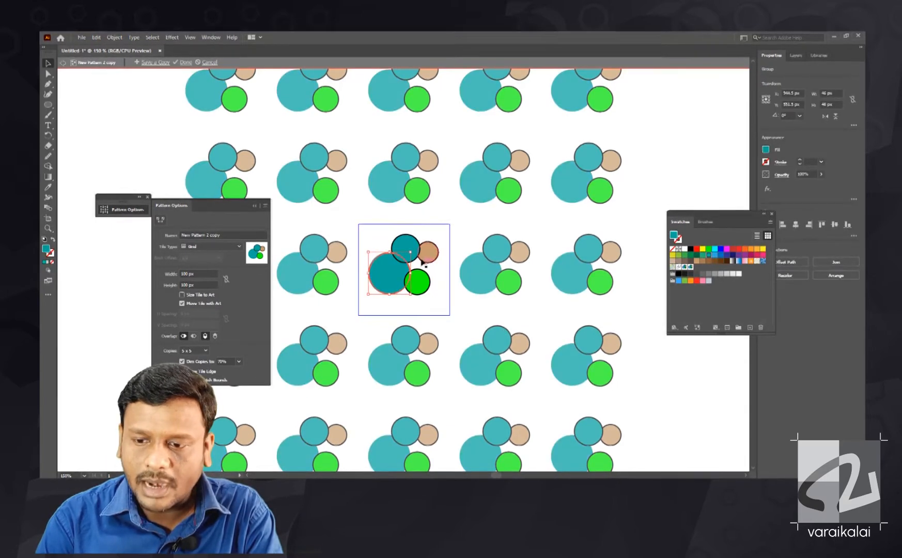
pyautogui.moveTo(412, 285); pyautogui.dragTo(397, 256)
pyautogui.click(752, 254)
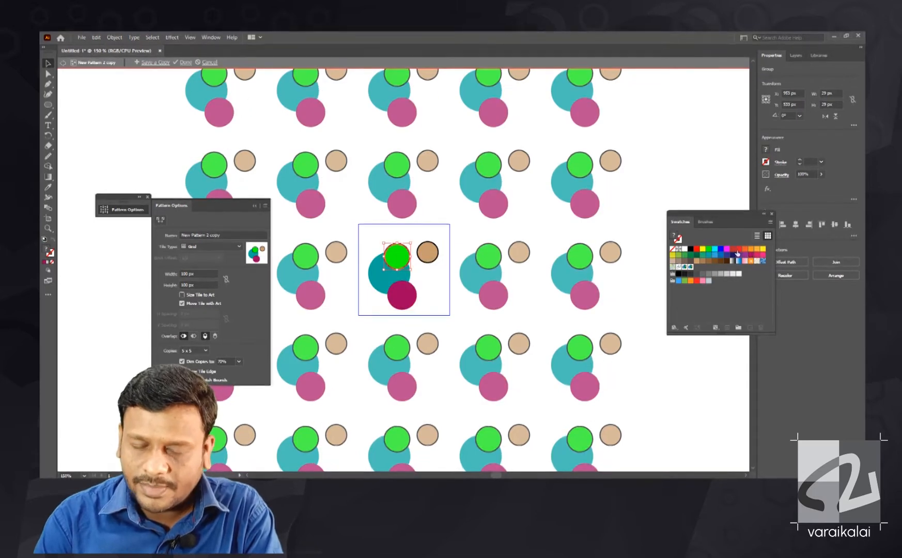
pyautogui.click(738, 251)
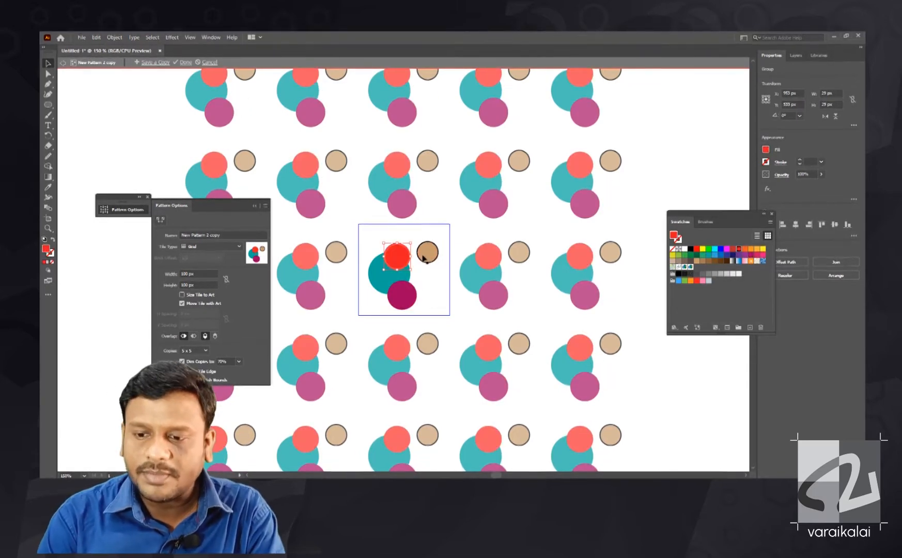
pyautogui.moveTo(423, 257); pyautogui.dragTo(422, 263)
pyautogui.click(759, 249)
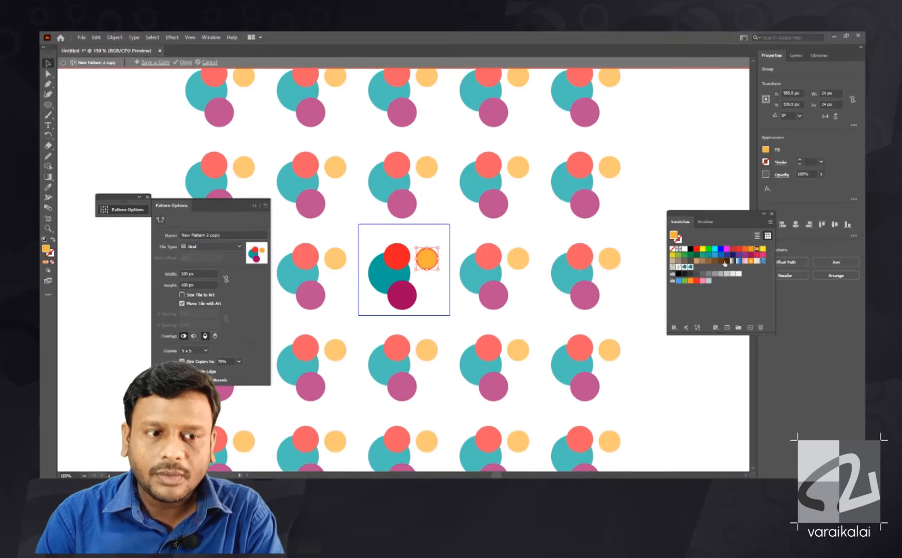
pyautogui.click(187, 63)
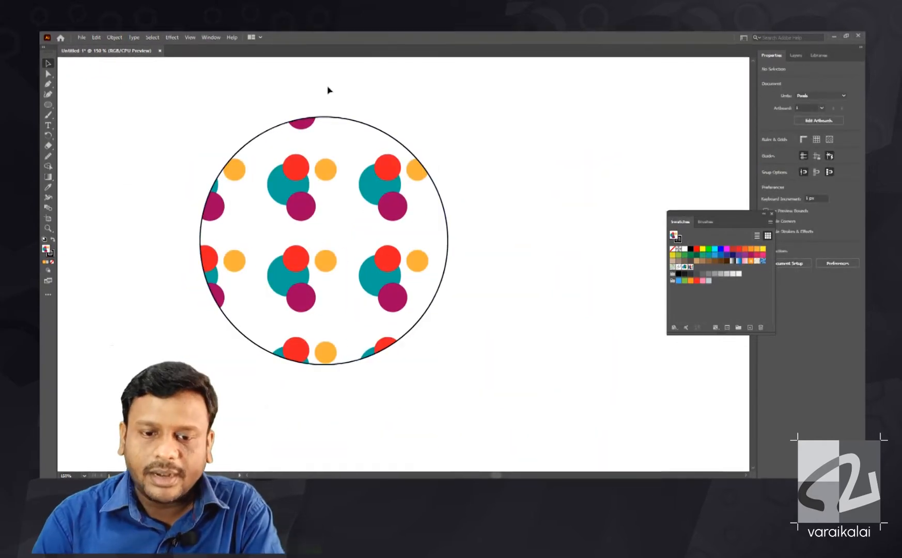
# - Place a copy of the pattern-filled circle beside the original, partly overlapping it, and show the Pattern Options
pyautogui.moveTo(376, 191); pyautogui.dragTo(595, 190)
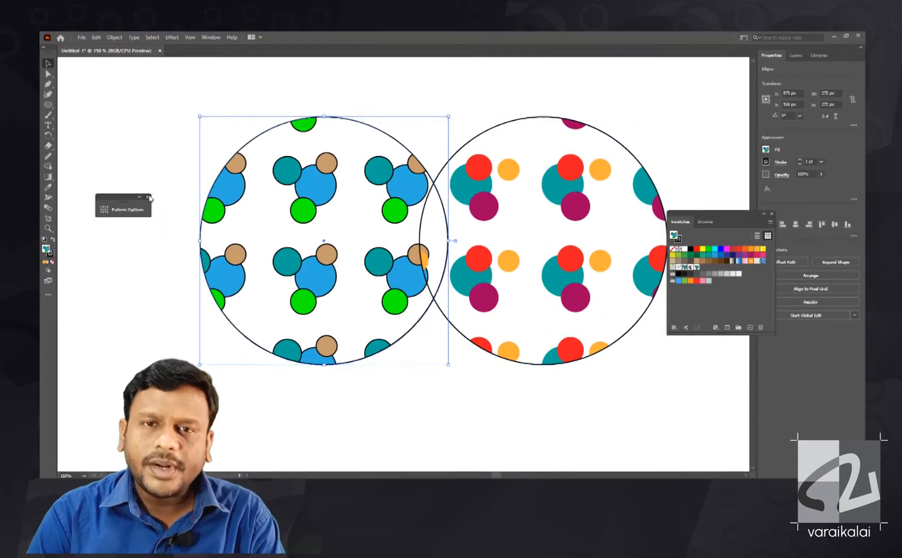
pyautogui.click(149, 196)
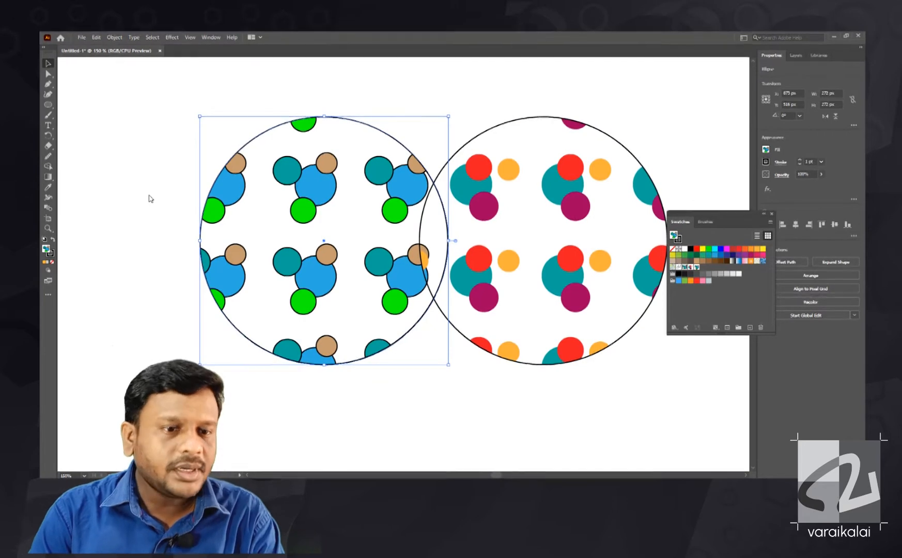
pyautogui.click(225, 37)
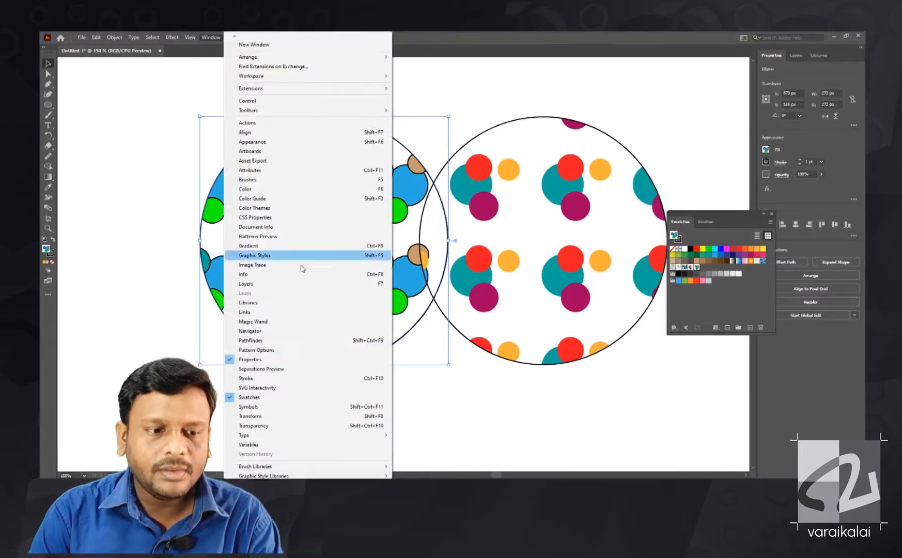
pyautogui.click(274, 346)
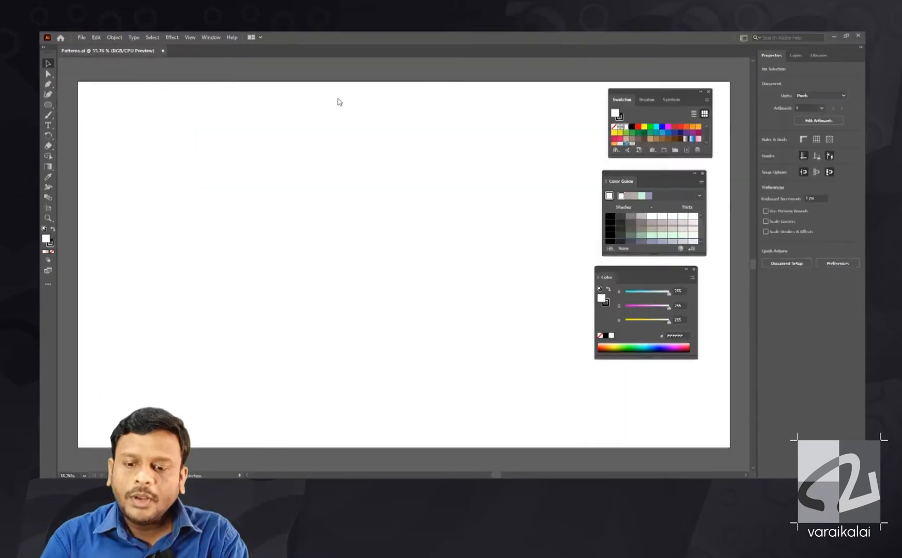
# - Draw a 100 px by 100 px square in the Patterns document as the base tile
pyautogui.moveTo(276, 168); pyautogui.dragTo(377, 285)
pyautogui.click(815, 94)
pyautogui.write('100')
pyautogui.press('Tab')
pyautogui.write('100')
pyautogui.press('Return')
pyautogui.press('v')
pyautogui.click(341, 180)
pyautogui.hotkey('ctrl', '=')
# - Draw a circle about 73 px in diameter on a new layer above the locked, light green square
pyautogui.hotkey('ctrl', '=')
pyautogui.hotkey('ctrl', '=')
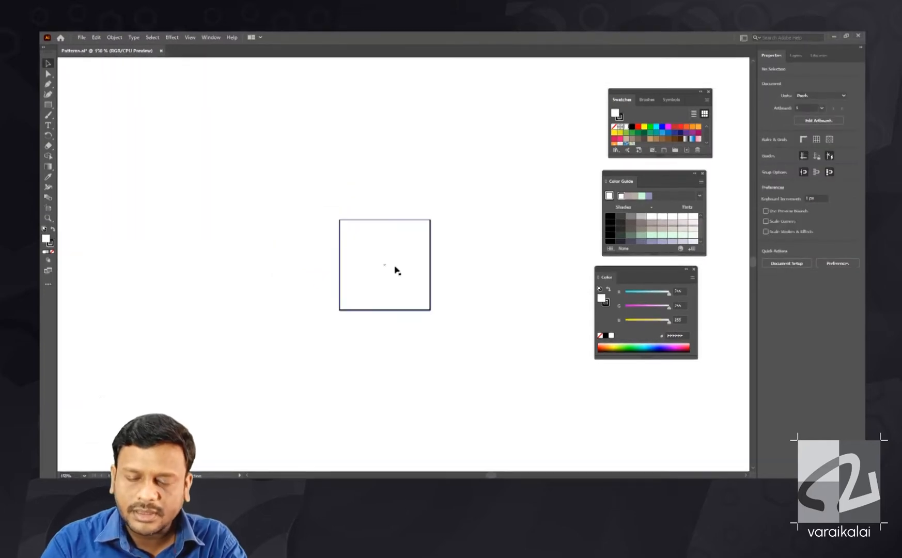
pyautogui.click(371, 284)
pyautogui.hotkey('ctrl', '=')
pyautogui.press('F7')
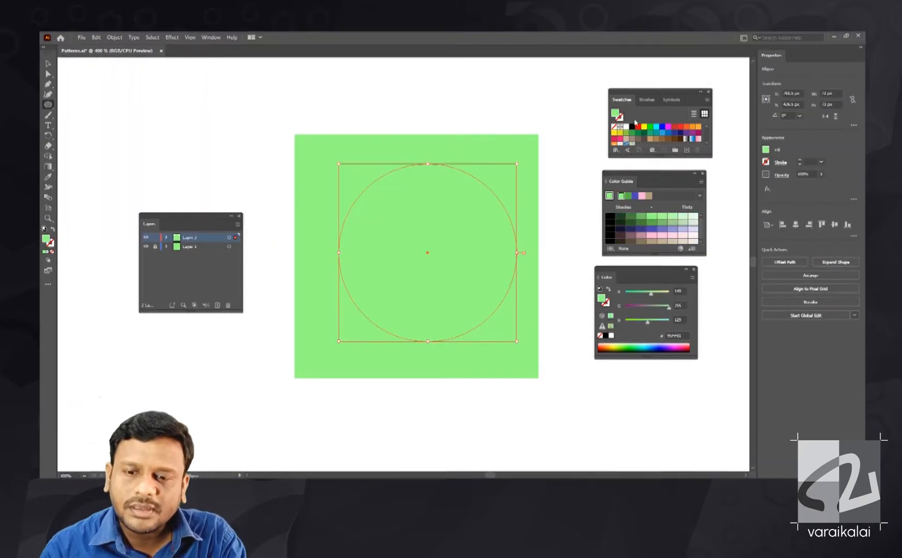
# - Give the circle a 14 pt teal stroke with no fill and centre it on the green square
pyautogui.click(607, 304)
pyautogui.click(616, 349)
pyautogui.moveTo(626, 322); pyautogui.dragTo(654, 322)
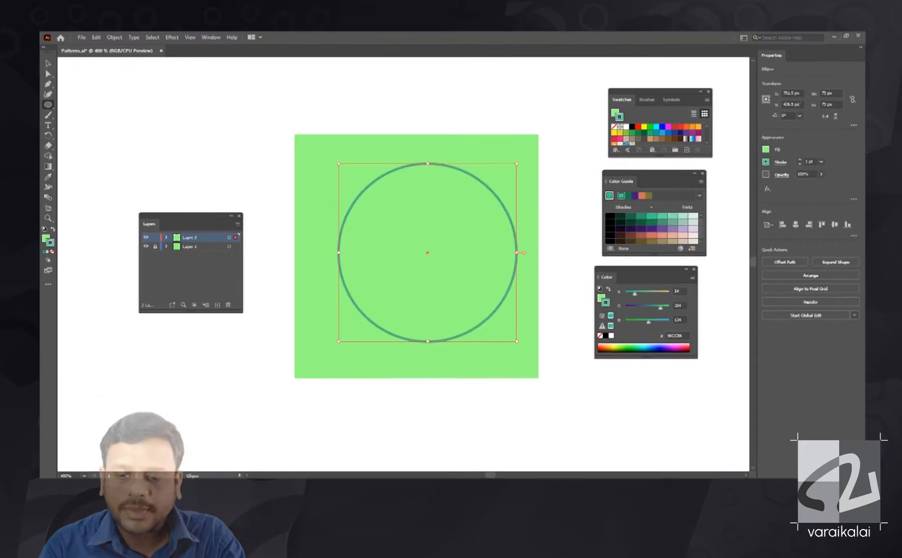
pyautogui.click(800, 161)
pyautogui.press('v')
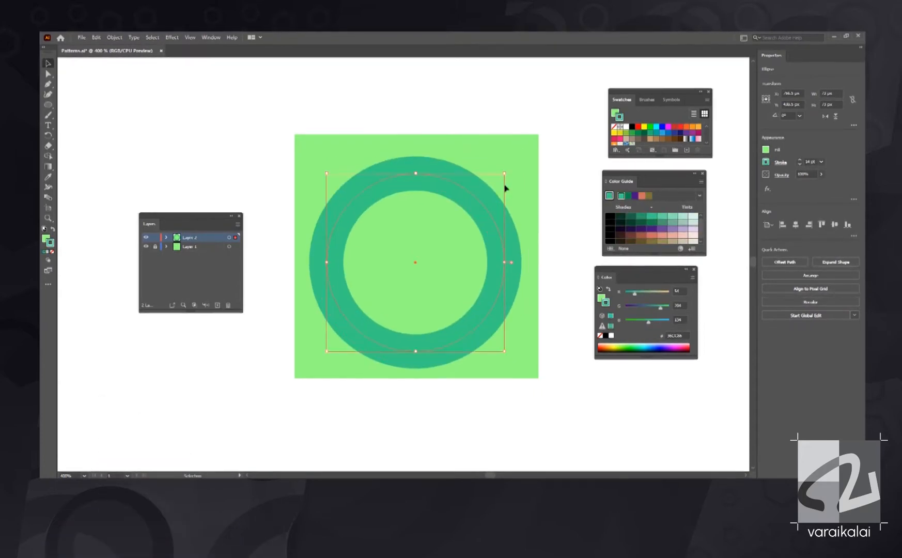
pyautogui.moveTo(470, 189); pyautogui.dragTo(467, 195)
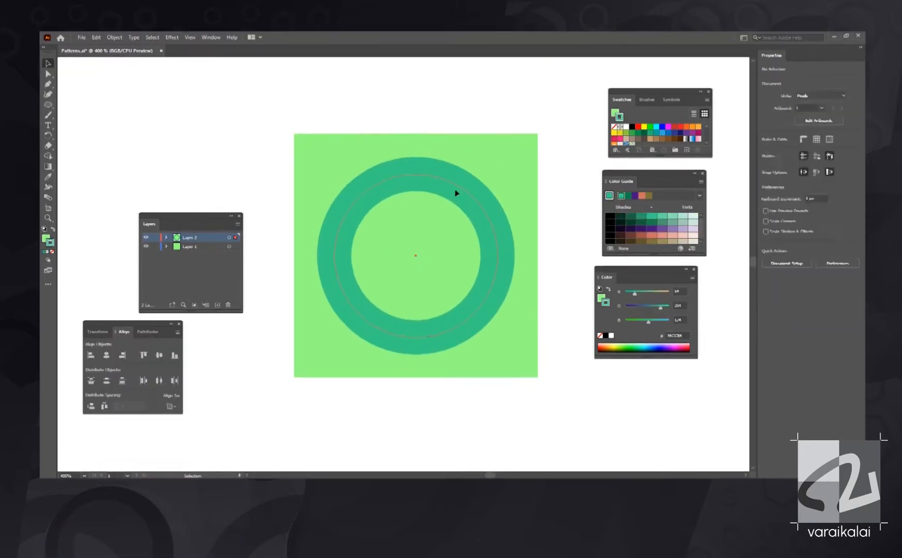
pyautogui.click(600, 336)
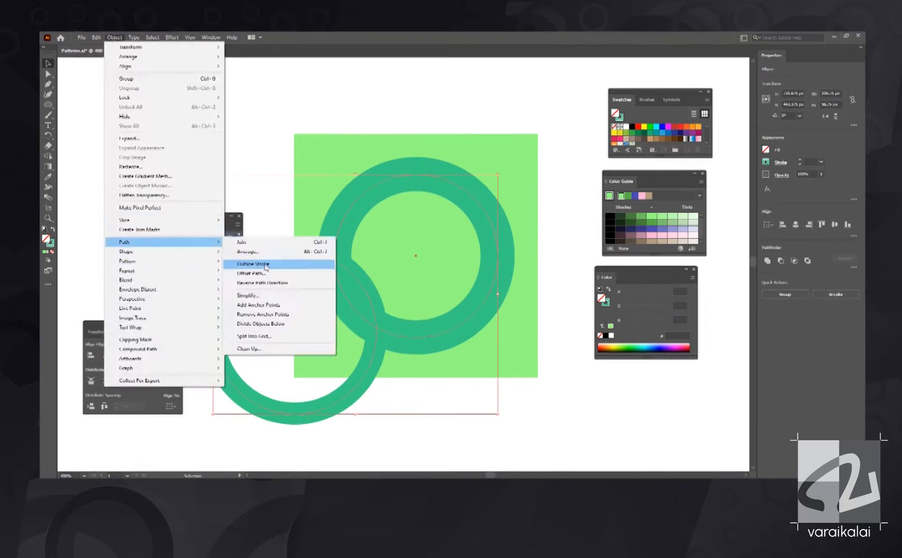
# - Outline the ring's stroke and spread resized ring copies across the green square in teal, muted green, cream and olive
pyautogui.moveTo(512, 160); pyautogui.dragTo(517, 155)
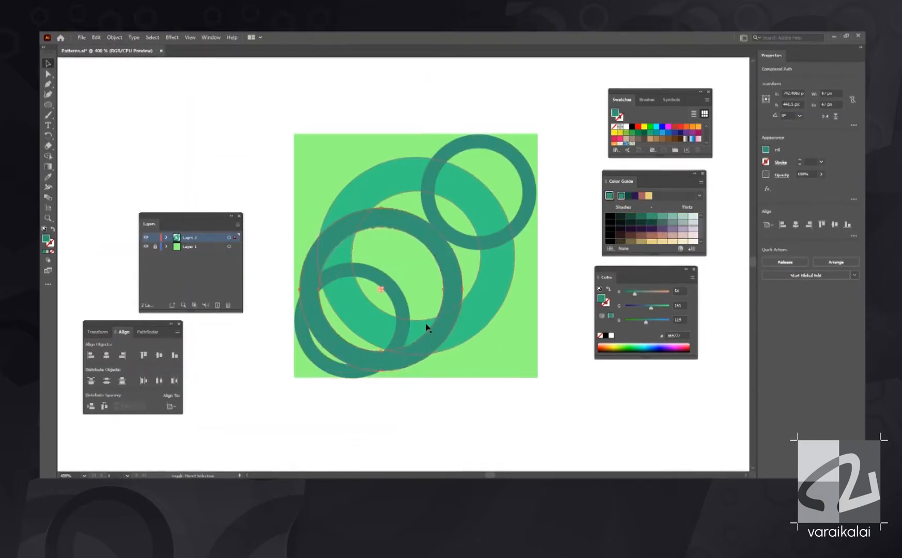
pyautogui.moveTo(357, 372); pyautogui.dragTo(524, 201)
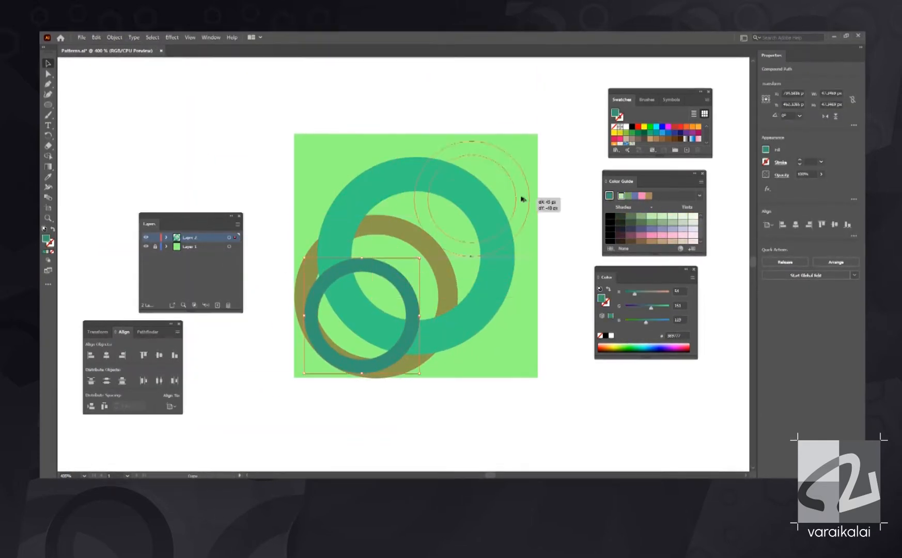
pyautogui.moveTo(520, 198); pyautogui.dragTo(515, 196)
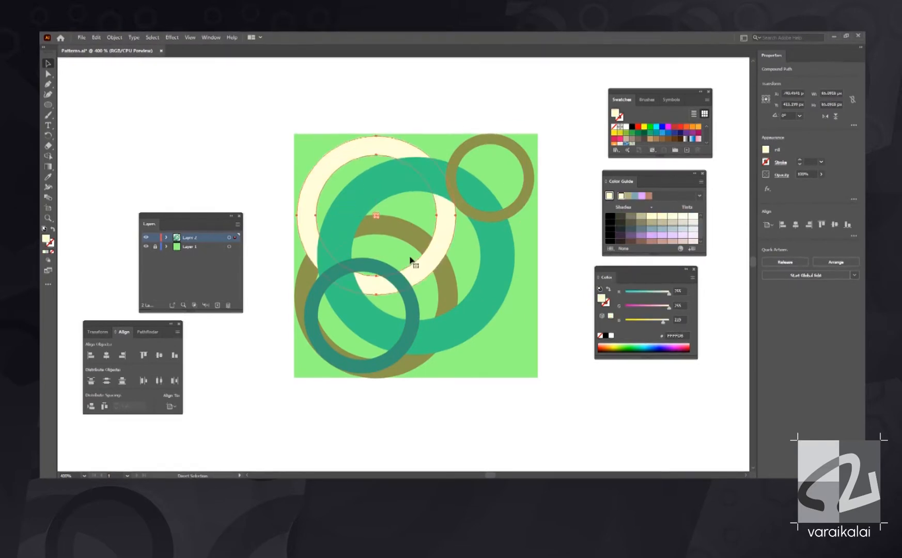
pyautogui.moveTo(413, 258); pyautogui.dragTo(460, 147)
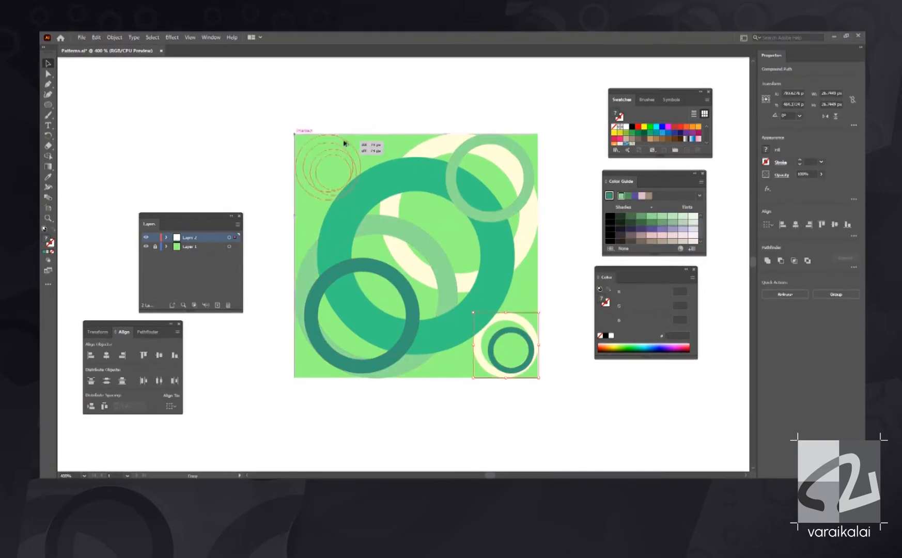
pyautogui.press('Return')
pyautogui.click(409, 312)
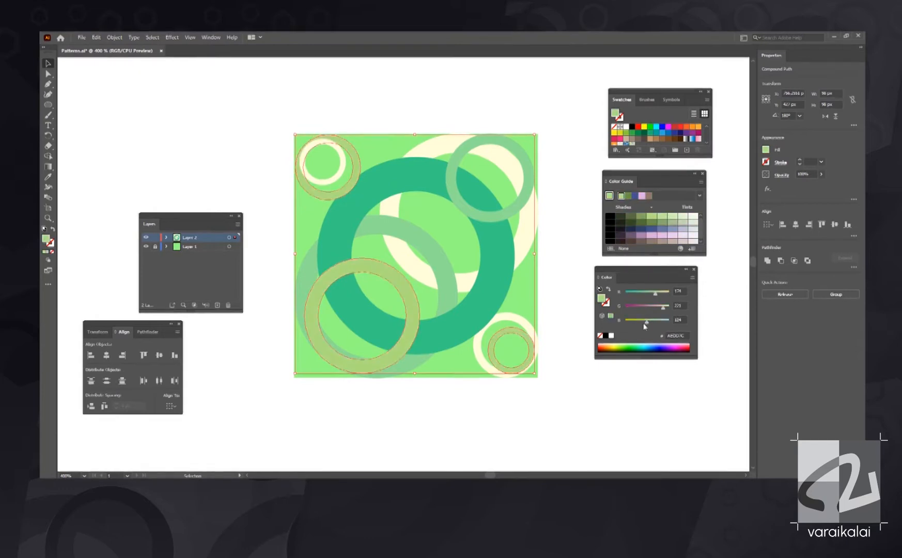
# - Unlock the base layer's square, recolour it mint green, and make the complete ring tile into a new pattern
pyautogui.click(157, 247)
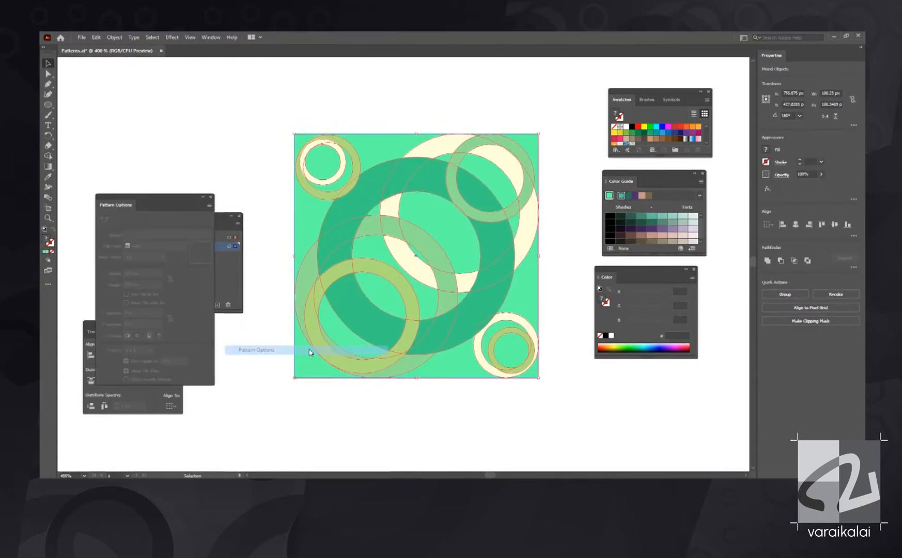
pyautogui.click(272, 170)
pyautogui.click(299, 174)
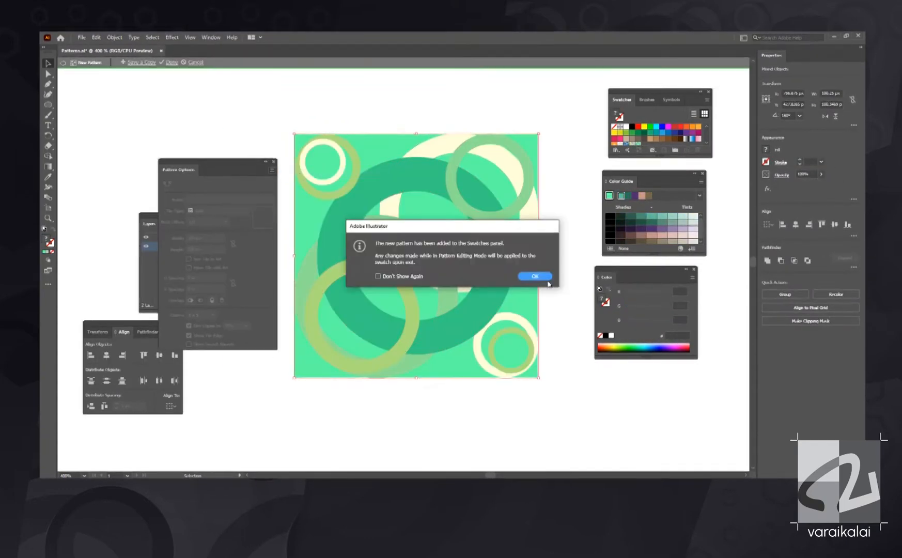
pyautogui.press('Return')
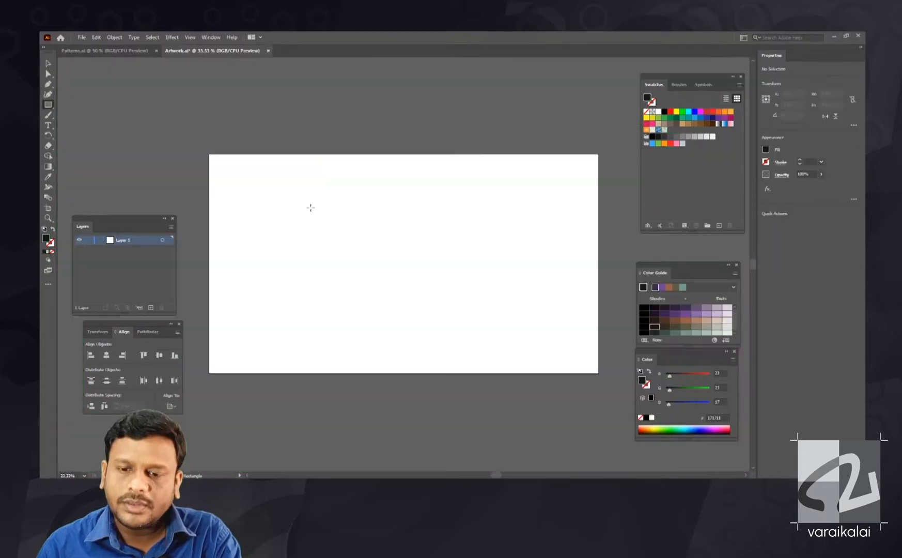
# - In the Artwork document, cover the whole artboard with a near-black background rectangle
pyautogui.moveTo(209, 154); pyautogui.dragTo(599, 373)
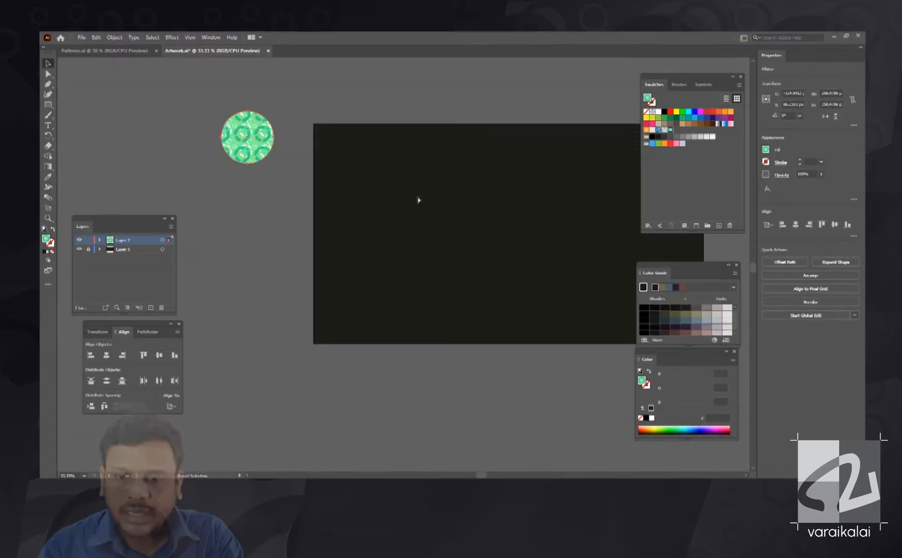
# - Draw a closed white teardrop outline, about 1176 px wide and 632 px high, with the Pen tool along the guides
pyautogui.click(519, 283)
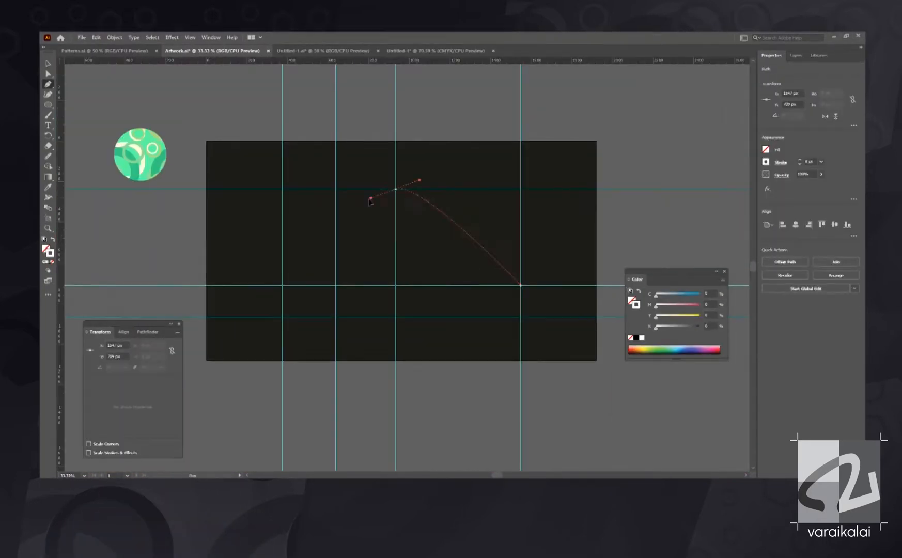
pyautogui.moveTo(392, 188); pyautogui.dragTo(322, 187)
pyautogui.moveTo(336, 316); pyautogui.dragTo(383, 310)
pyautogui.click(521, 284)
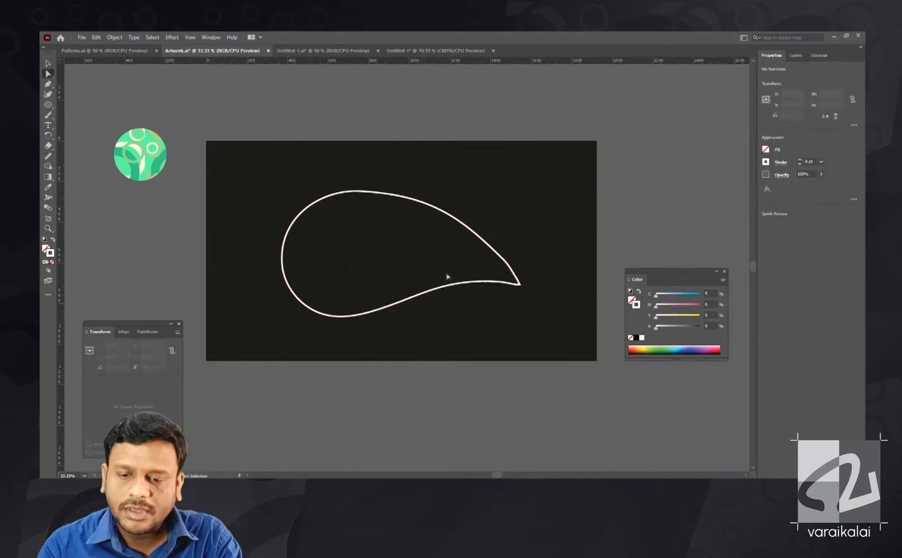
# - Smooth the teardrop's curves and adjust its anchor points near the pointed tip
pyautogui.press('v')
pyautogui.click(447, 285)
pyautogui.press('a')
pyautogui.press('v')
pyautogui.hotkey('ctrl', '+')
pyautogui.press('a')
pyautogui.moveTo(553, 254); pyautogui.dragTo(624, 358)
pyautogui.moveTo(437, 238); pyautogui.dragTo(398, 235)
pyautogui.hotkey('ctrl', '-')
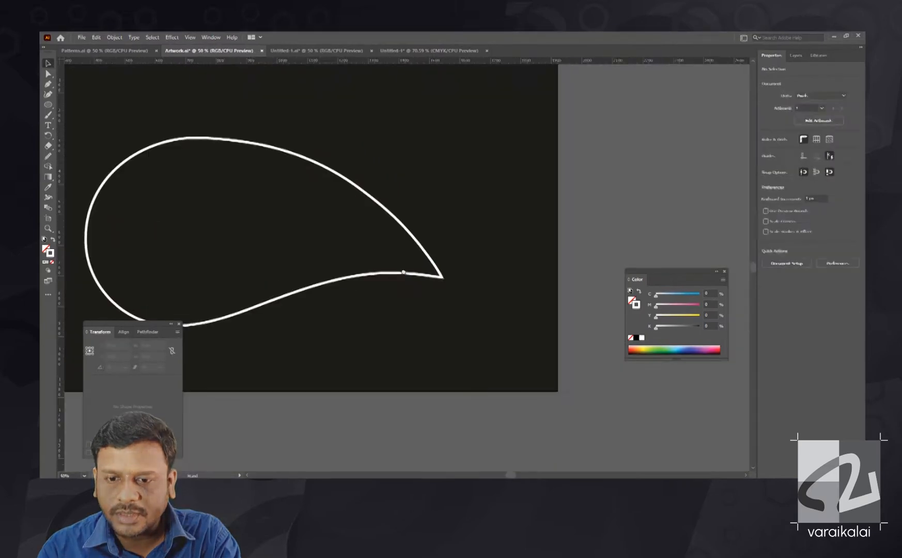
# - Refine the teardrop's outline and scale the whole shape down to about half its size on the artboard
pyautogui.hotkey('shift', 'Tab')
pyautogui.hotkey('ctrl', '+')
pyautogui.click(423, 304)
pyautogui.moveTo(431, 369); pyautogui.dragTo(438, 384)
pyautogui.press('v')
pyautogui.click(447, 131)
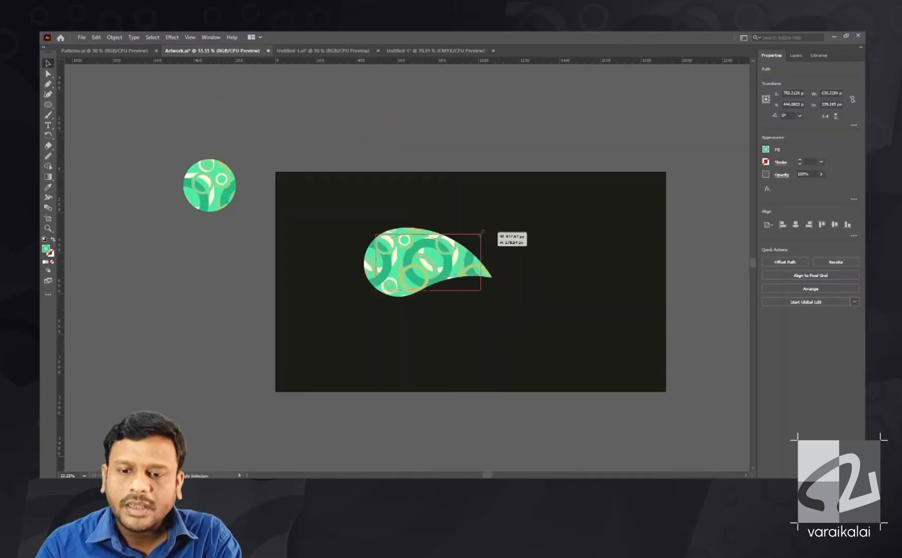
# - Fill the teardrop with the green ring pattern and arrange four resized, rotated copies as petals fanning from one shared tip
pyautogui.moveTo(504, 235); pyautogui.dragTo(431, 233)
pyautogui.moveTo(384, 276); pyautogui.dragTo(399, 262)
pyautogui.click(440, 308)
pyautogui.moveTo(440, 308); pyautogui.dragTo(489, 323)
pyautogui.moveTo(521, 373); pyautogui.dragTo(511, 376)
pyautogui.moveTo(414, 305); pyautogui.dragTo(403, 295)
pyautogui.click(537, 311)
pyautogui.moveTo(464, 305); pyautogui.dragTo(570, 316)
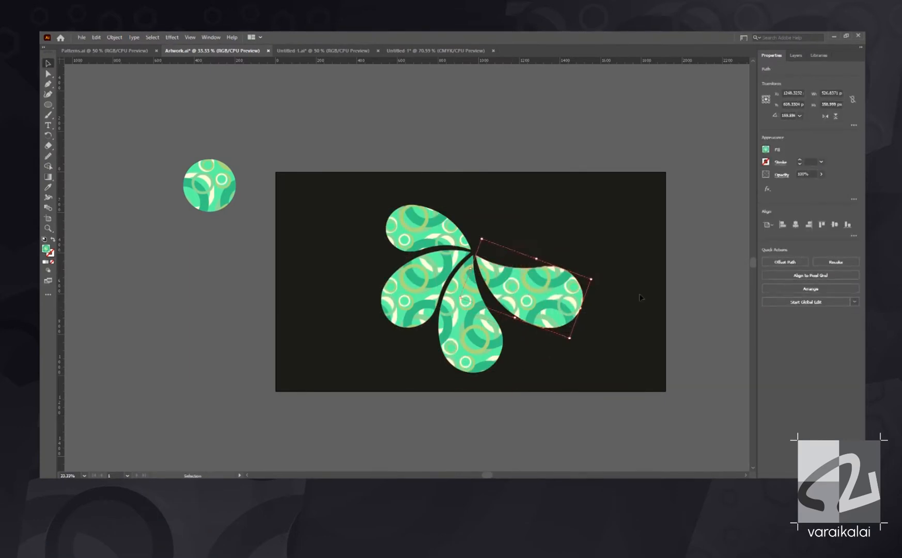
# - Draw the peacock's curved belly and neck line up from the petals' tip and loop it into a pointed head
pyautogui.hotkey('ctrl', '+')
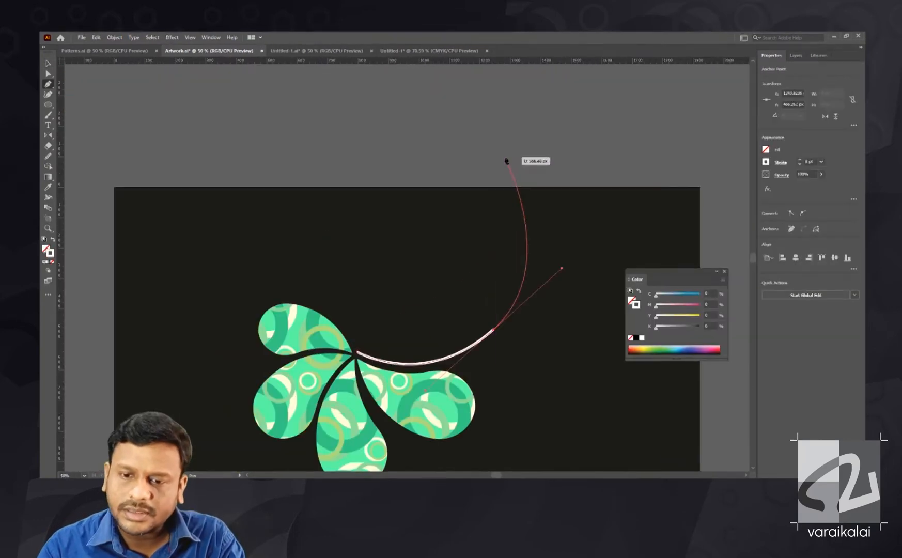
pyautogui.moveTo(424, 139); pyautogui.dragTo(431, 139)
pyautogui.click(417, 131)
pyautogui.moveTo(484, 154); pyautogui.dragTo(548, 137)
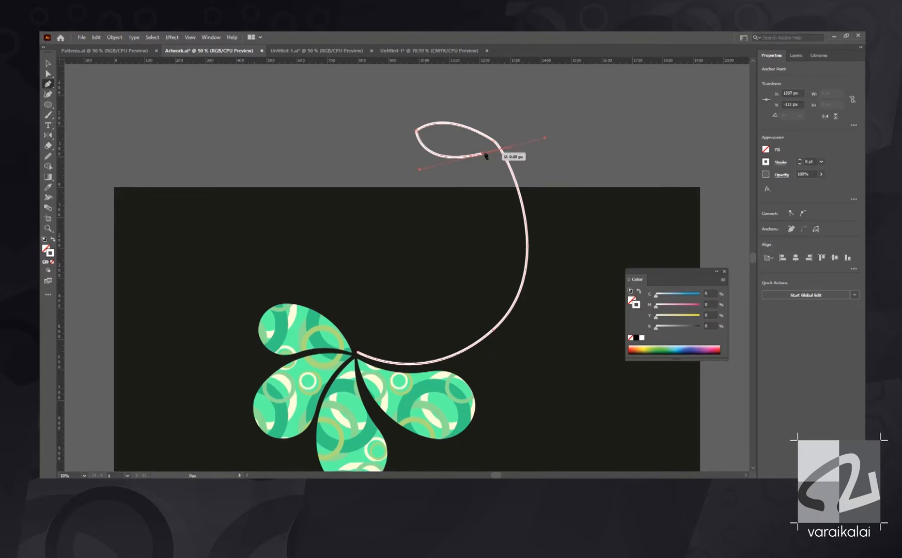
pyautogui.click(483, 154)
# - Close the body outline along the inner neck and rounded back to the petals' tip, and fit it onto the artboard
pyautogui.moveTo(483, 207); pyautogui.dragTo(507, 186)
pyautogui.moveTo(507, 238); pyautogui.dragTo(464, 301)
pyautogui.click(507, 238)
pyautogui.moveTo(380, 332); pyautogui.dragTo(446, 427)
pyautogui.press('v')
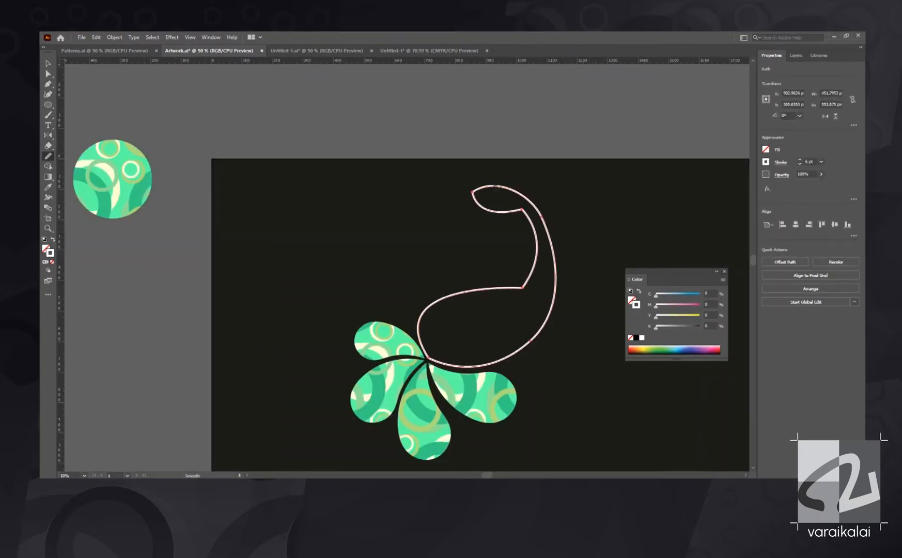
pyautogui.moveTo(465, 302); pyautogui.dragTo(456, 304)
# - In the Patterns document, create a 100 px blue grid tile and recolour the ring pattern's large rings in blues
pyautogui.moveTo(293, 152); pyautogui.dragTo(520, 380)
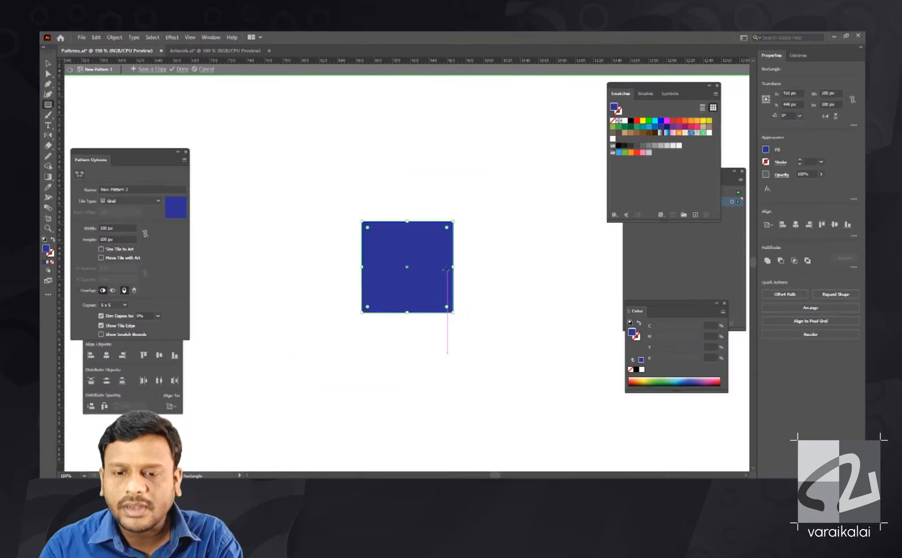
pyautogui.moveTo(349, 198); pyautogui.dragTo(495, 344)
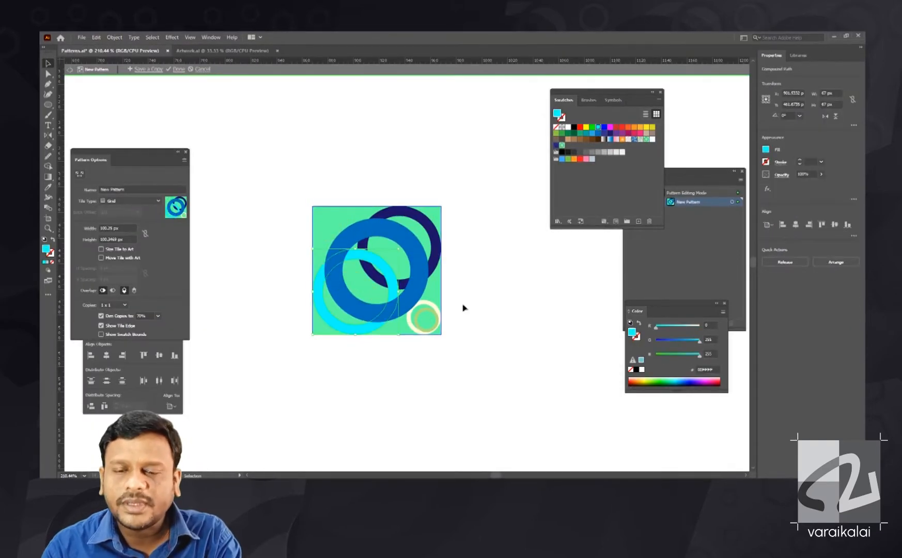
# - Fill the peacock's body with the purple ring pattern and layer the green petals over larger blue-patterned ones
pyautogui.moveTo(465, 306); pyautogui.dragTo(389, 286)
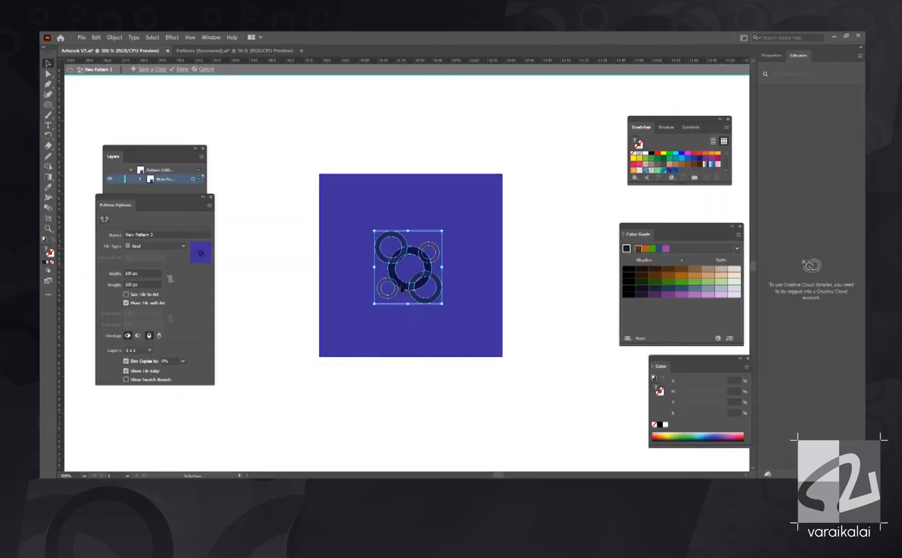
pyautogui.rightClick(468, 302)
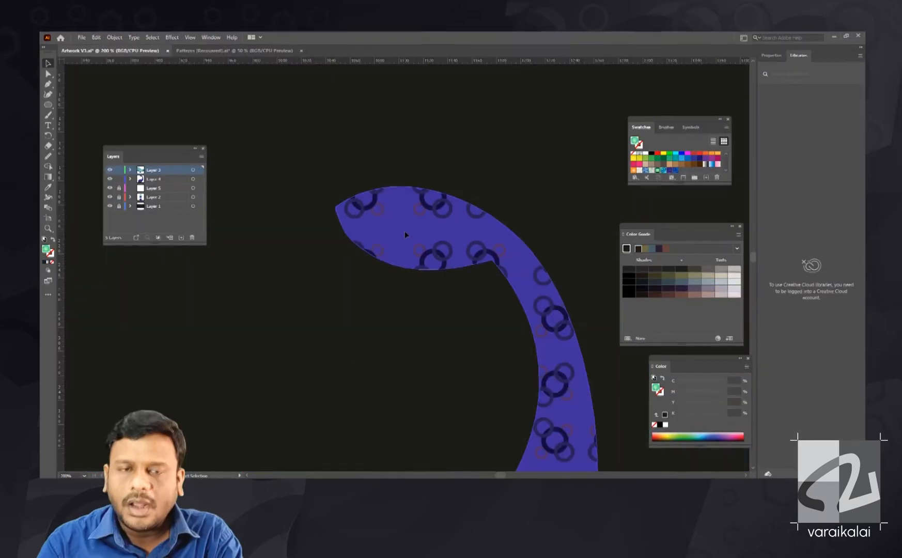
# - Shape the peacock's head into a pointed beak and add an eye, crest feathers and a patterned wing
pyautogui.moveTo(315, 322); pyautogui.dragTo(286, 326)
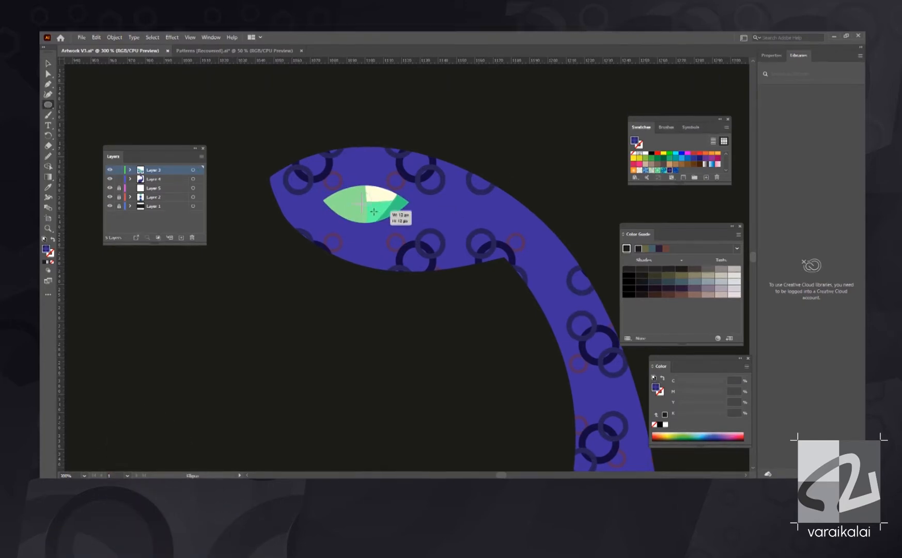
pyautogui.moveTo(284, 173); pyautogui.dragTo(325, 252)
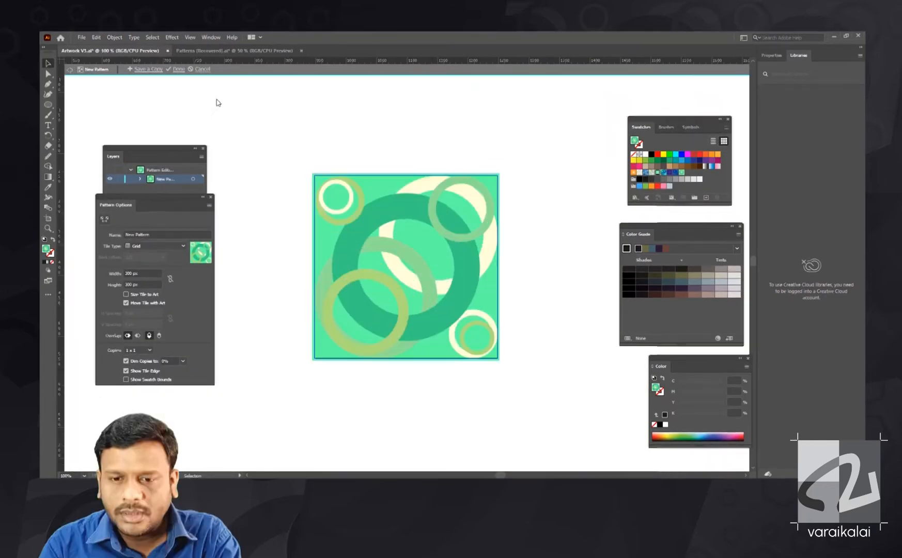
# - Apply the yellow-orange ring pattern to the peacock's accents and place small teardrops of it inside the tail petals
pyautogui.click(403, 216)
pyautogui.click(666, 169)
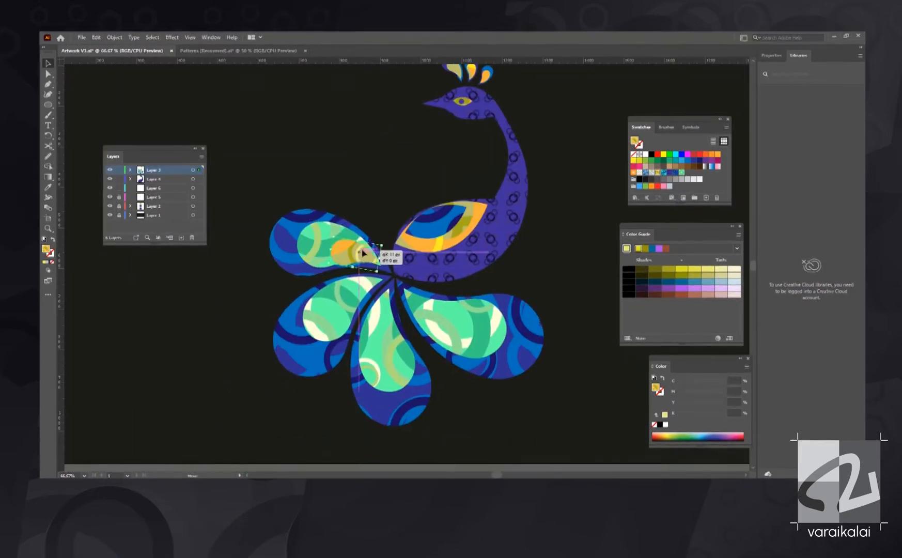
pyautogui.scroll(3, 369, 254)
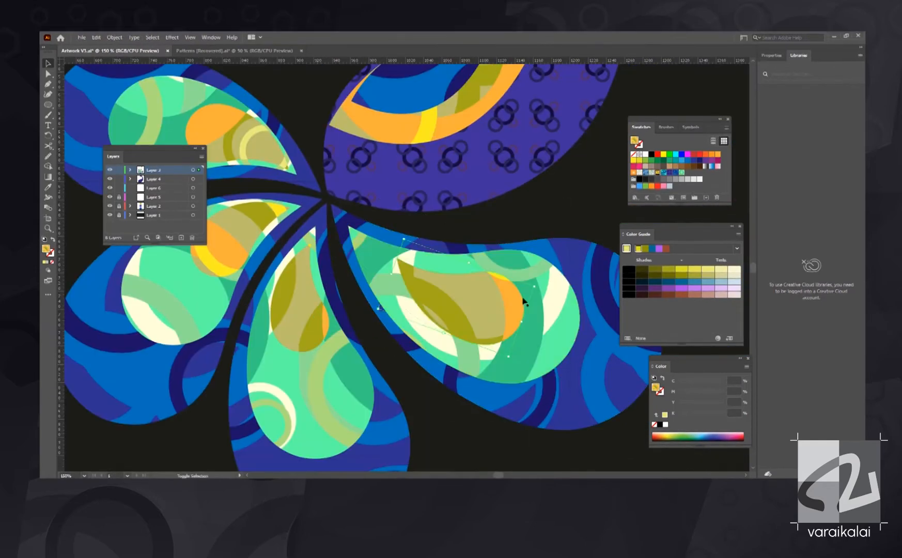
pyautogui.moveTo(519, 298); pyautogui.dragTo(380, 245)
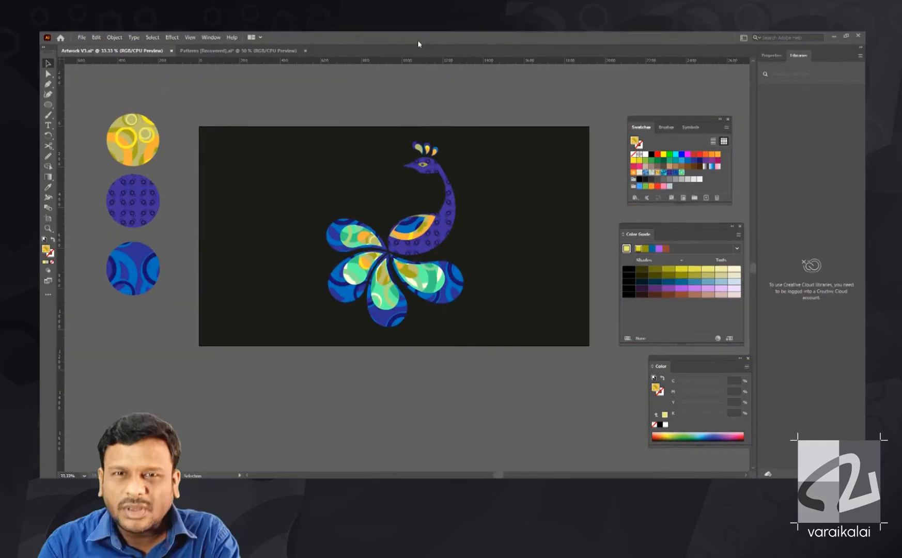
# - Shrink the pattern sample circles and line them up in a column beside the artboard
pyautogui.press('F7')
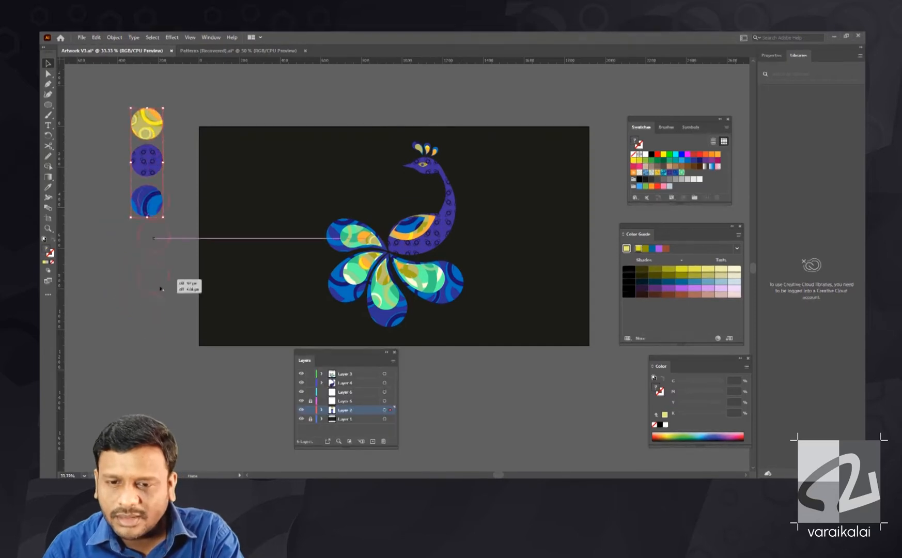
pyautogui.moveTo(161, 279); pyautogui.dragTo(161, 282)
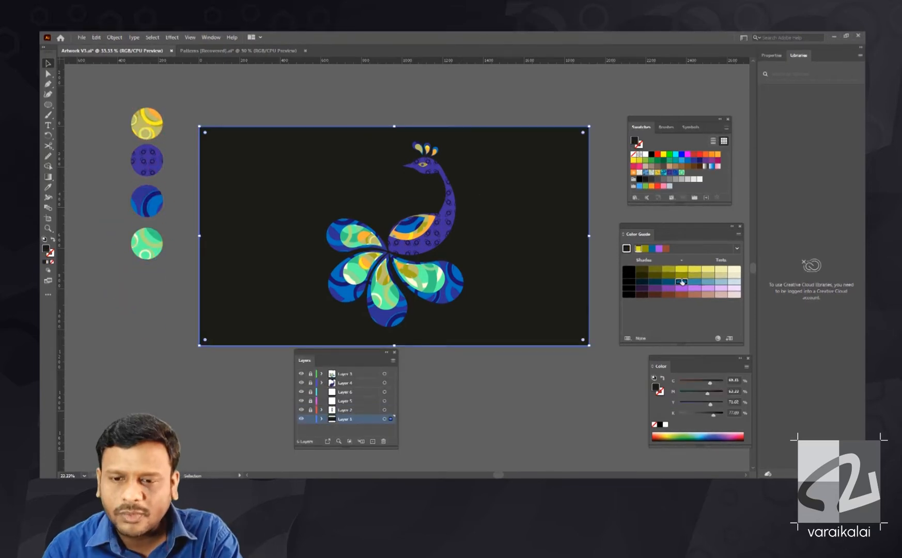
# - Recolour the background beige and draw a brown tree branch with side twigs behind the peacock
pyautogui.moveTo(693, 402)
pyautogui.mouseDown()
pyautogui.moveTo(716, 403)
pyautogui.moveTo(682, 404)
pyautogui.moveTo(695, 407)
pyautogui.mouseUp()
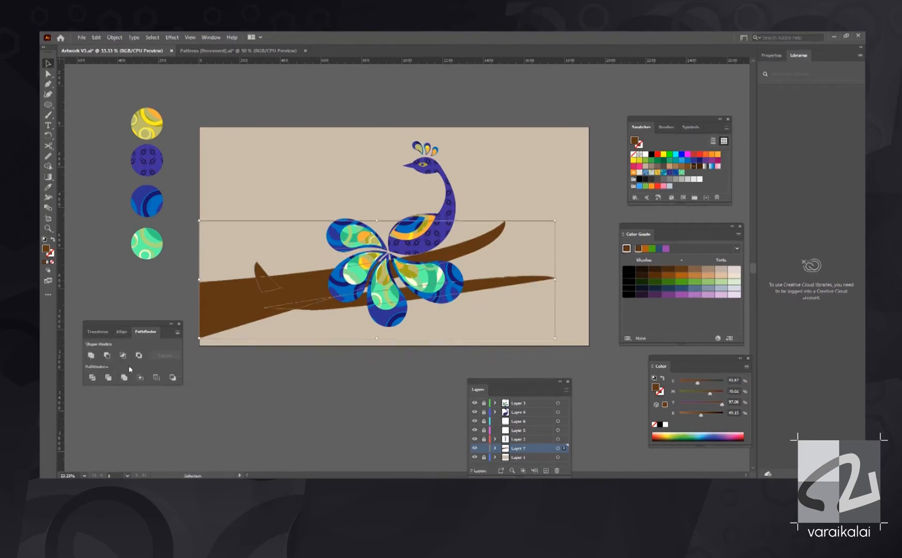
pyautogui.click(194, 281)
pyautogui.click(544, 227)
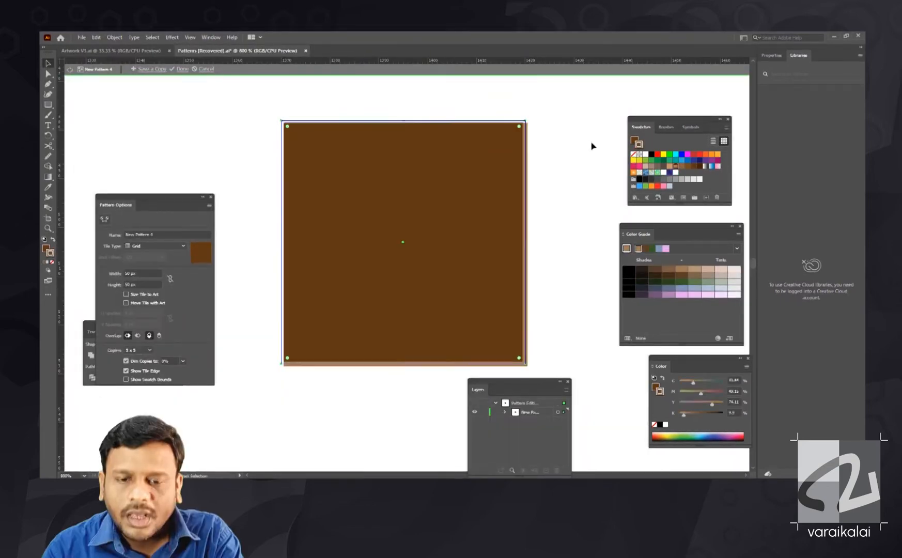
# - Build a brown checkerboard in the 50 px grid pattern tile by adding two quarter squares of another brown in opposite corners
pyautogui.moveTo(524, 190); pyautogui.dragTo(527, 215)
pyautogui.hotkey('ctrl', 'z')
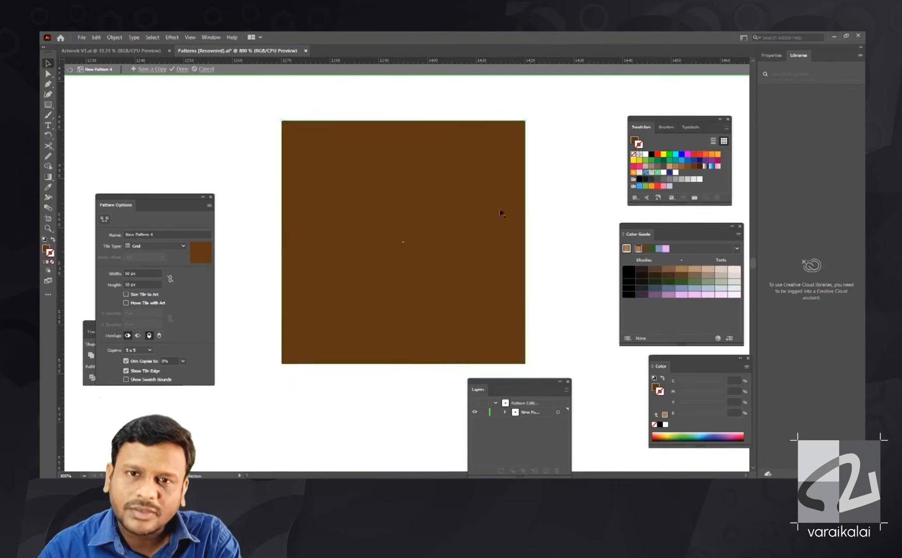
pyautogui.moveTo(408, 246); pyautogui.dragTo(408, 247)
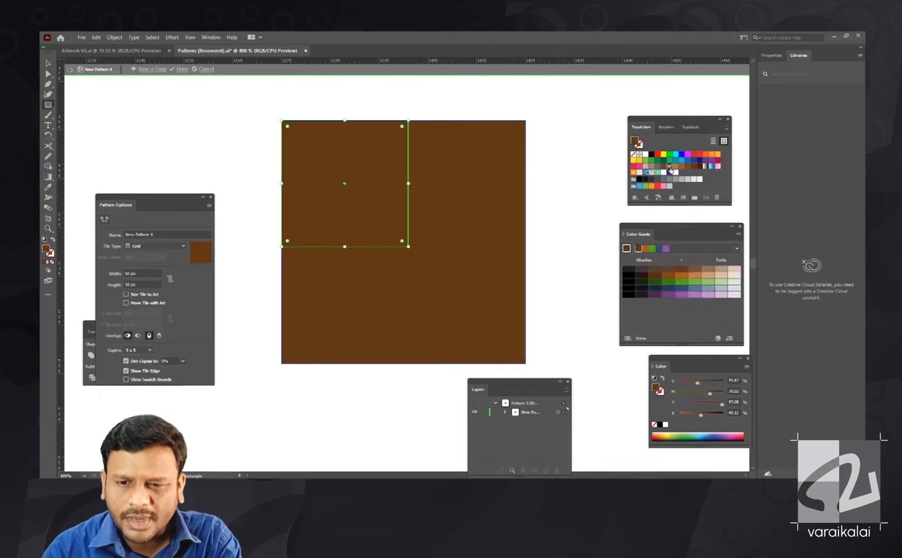
pyautogui.click(669, 166)
pyautogui.press('v')
pyautogui.moveTo(341, 199); pyautogui.dragTo(462, 320)
pyautogui.keyDown('shift'); pyautogui.click(503, 258); pyautogui.keyUp('shift')
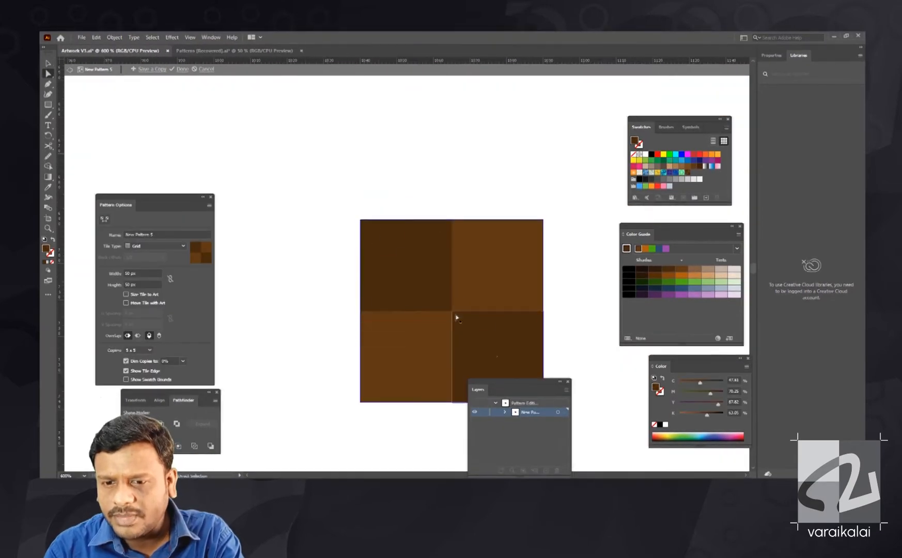
# - Build another 50 px brown tile by reflecting copies of a dark brown triangle into its quarters
pyautogui.moveTo(451, 220); pyautogui.dragTo(361, 220)
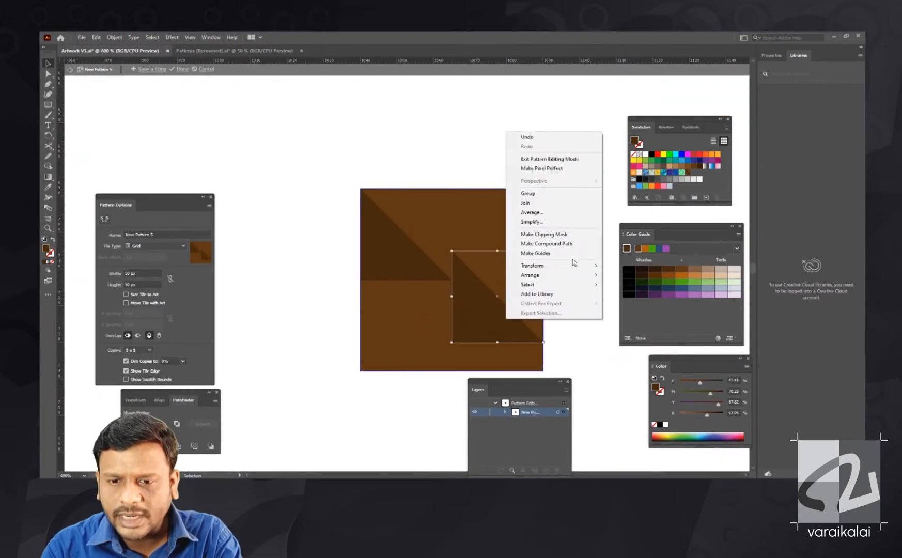
pyautogui.rightClick(499, 282)
pyautogui.click(528, 362)
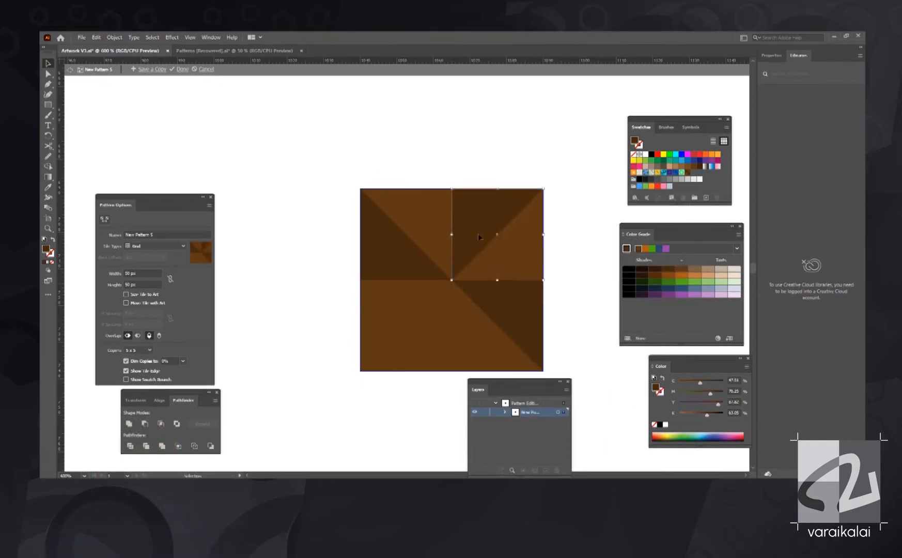
pyautogui.rightClick(439, 110)
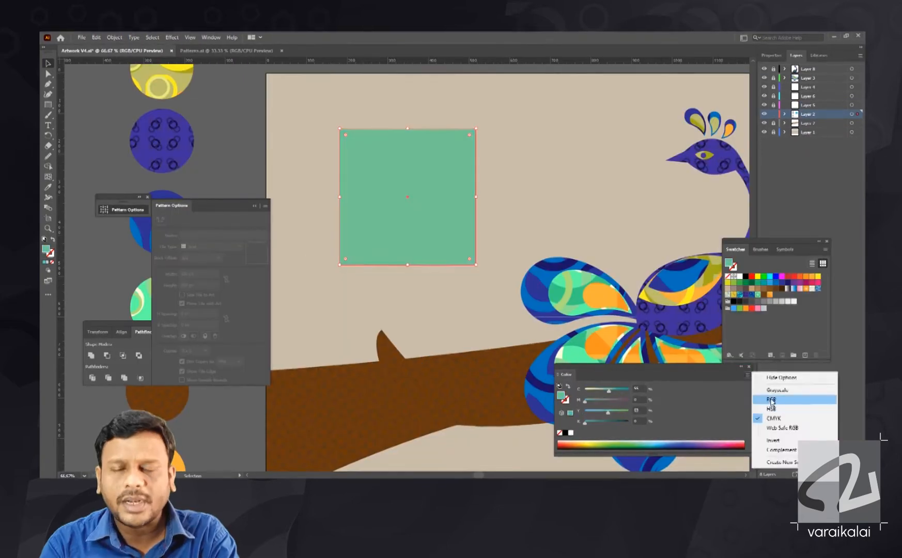
# - Adjust the square's colour to a bright mint green and make a new 335 px grid pattern from it
pyautogui.moveTo(623, 417); pyautogui.dragTo(613, 423)
pyautogui.moveTo(604, 392); pyautogui.dragTo(592, 393)
pyautogui.click(266, 206)
pyautogui.click(292, 208)
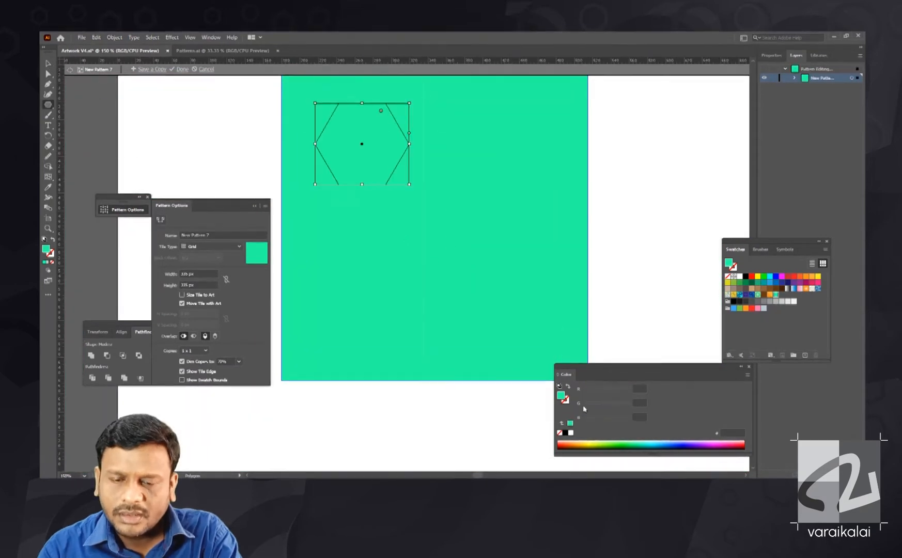
# - Fill the hexagon on the green tile with a pale yellow-green and no stroke
pyautogui.moveTo(680, 367); pyautogui.dragTo(689, 153)
pyautogui.press('d')
pyautogui.click(616, 225)
pyautogui.moveTo(606, 177); pyautogui.dragTo(618, 177)
pyautogui.moveTo(612, 206); pyautogui.dragTo(634, 177)
pyautogui.moveTo(626, 153); pyautogui.dragTo(673, 159)
# - Position the hexagon in the tile's upper-left area and place a larger copy near the lower-right corner
pyautogui.moveTo(450, 255); pyautogui.dragTo(405, 235)
pyautogui.moveTo(393, 205); pyautogui.dragTo(541, 376)
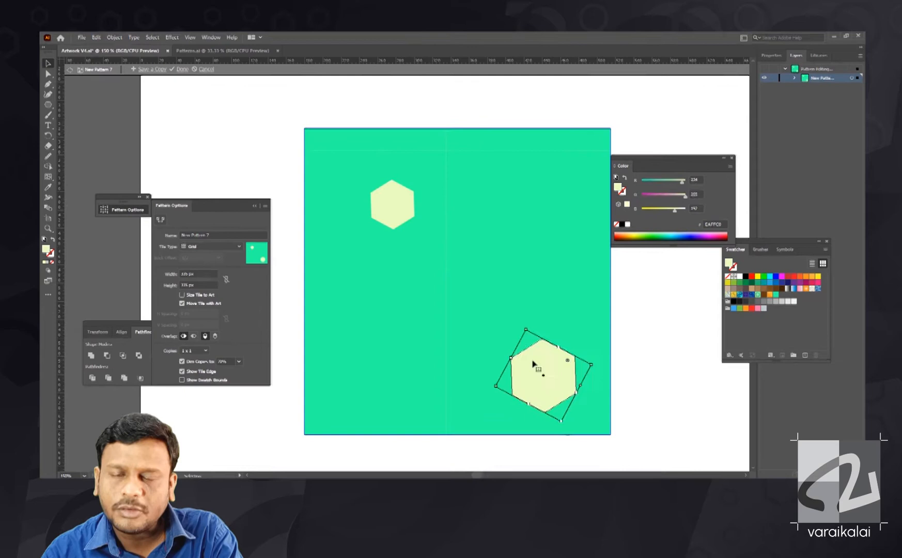
# - Turn the pale hexagons into 6 pt outlines without fill and scatter copies of varied sizes and angles across the green tile
pyautogui.click(396, 220)
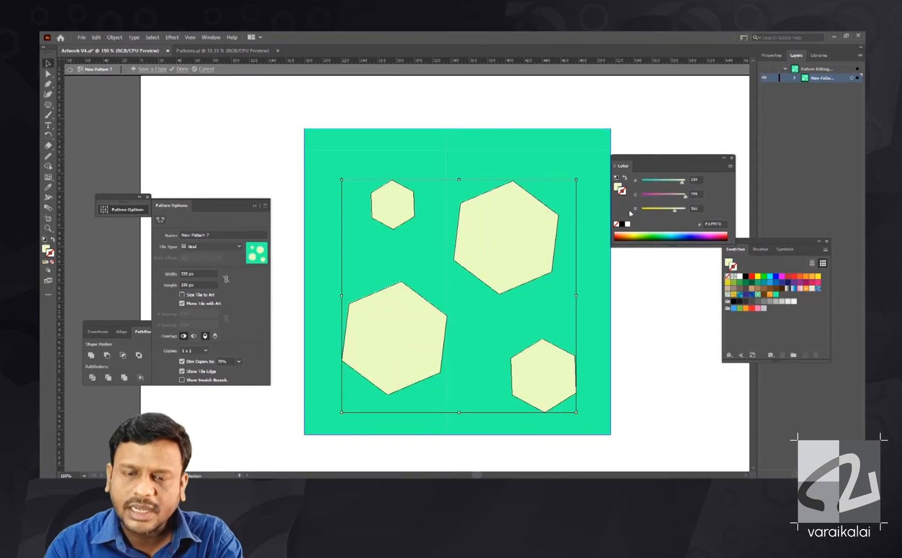
pyautogui.hotkey('shift', 'x')
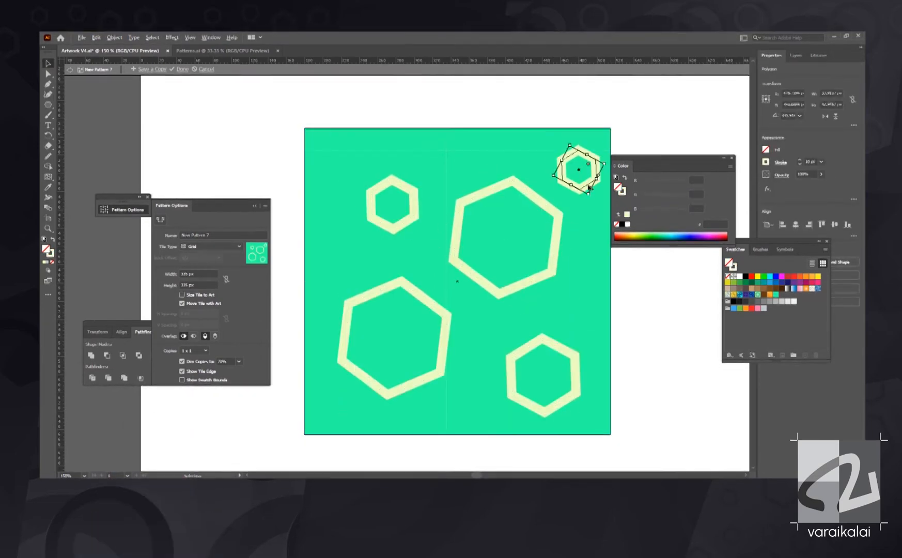
pyautogui.moveTo(590, 187); pyautogui.dragTo(346, 179)
pyautogui.moveTo(413, 209); pyautogui.dragTo(504, 341)
pyautogui.moveTo(448, 326); pyautogui.dragTo(430, 288)
pyautogui.moveTo(446, 257); pyautogui.dragTo(460, 294)
pyautogui.moveTo(496, 360); pyautogui.dragTo(384, 417)
pyautogui.moveTo(385, 417); pyautogui.dragTo(468, 154)
pyautogui.moveTo(461, 160); pyautogui.dragTo(590, 247)
pyautogui.moveTo(590, 248); pyautogui.dragTo(458, 400)
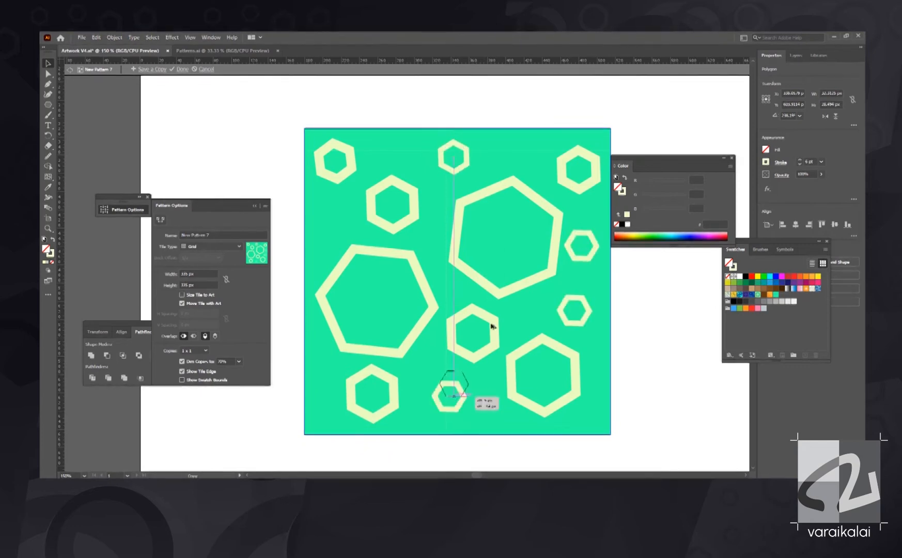
# - Finish the green hexagon-outline pattern and return to the peacock artwork
pyautogui.hotkey('ctrl', '-')
pyautogui.hotkey('ctrl', '-')
pyautogui.click(70, 69)
pyautogui.click(490, 287)
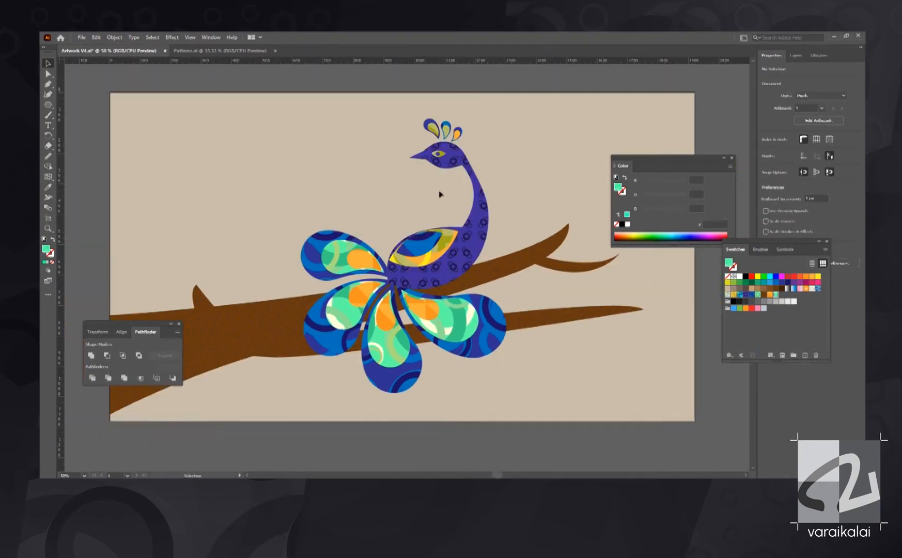
# - Paste the copied feather artwork into the peacock illustration and fill it with the new green hexagon pattern
pyautogui.click(796, 55)
pyautogui.hotkey('ctrl', 'v')
pyautogui.click(777, 295)
pyautogui.moveTo(362, 176); pyautogui.dragTo(465, 372)
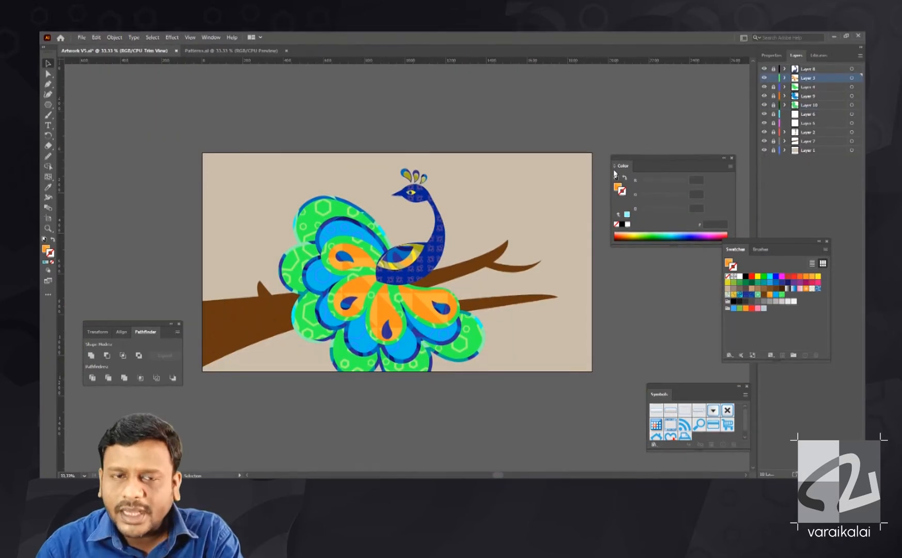
# - Save the Artwork V5 document
pyautogui.click(81, 38)
pyautogui.click(105, 118)
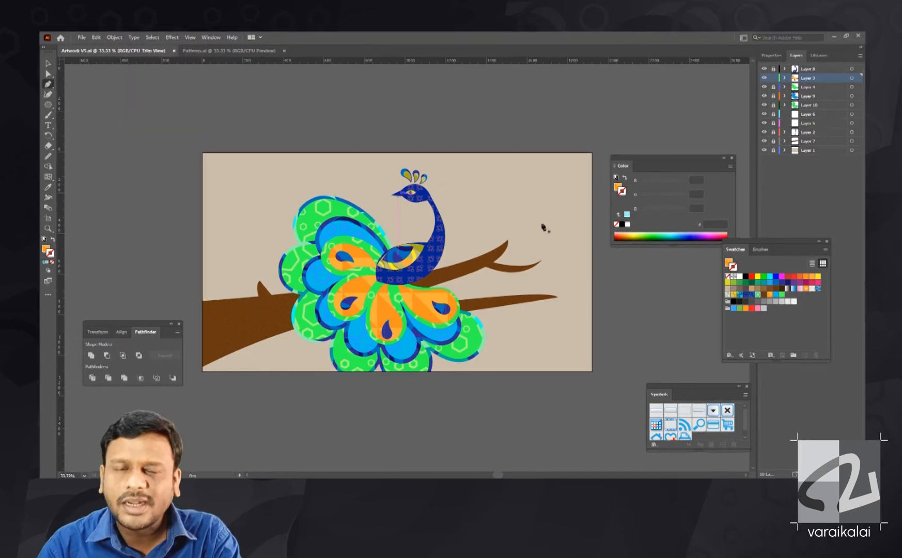
pyautogui.press('v')
pyautogui.hotkey('ctrl', '+')
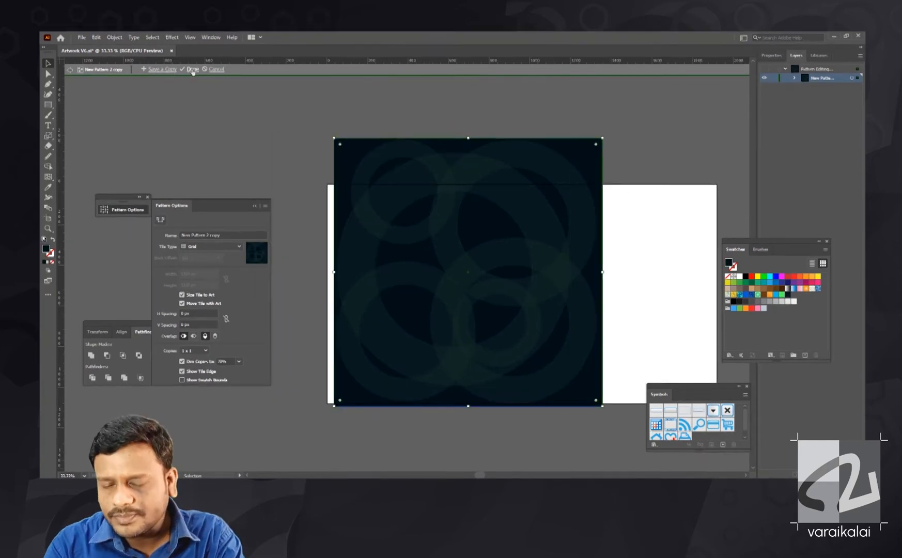
# - Finish editing the dark overlapping-circles pattern New Pattern 2 copy and return to the peacock artwork
pyautogui.click(192, 70)
pyautogui.hscroll(3, 519, 135)
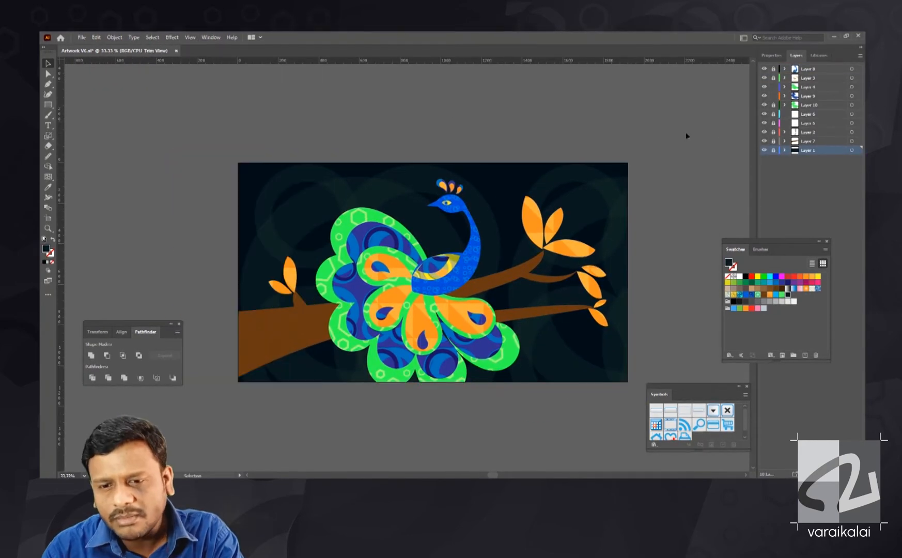
pyautogui.click(394, 222)
pyautogui.moveTo(316, 207); pyautogui.dragTo(321, 213)
pyautogui.moveTo(514, 212); pyautogui.dragTo(511, 215)
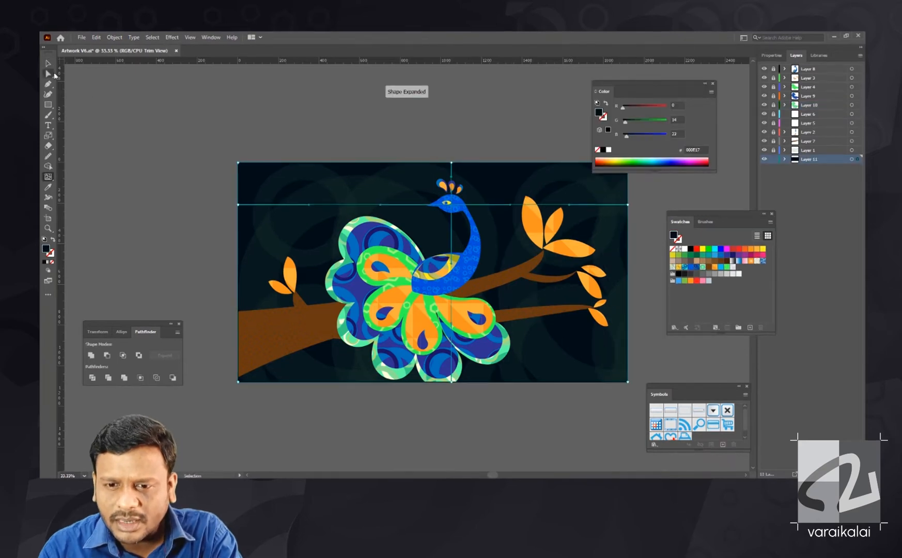
# - Recolour the background mesh's corner and top points in dark red tones, with the circle pattern rectangle above it in Overlay blending
pyautogui.click(235, 163)
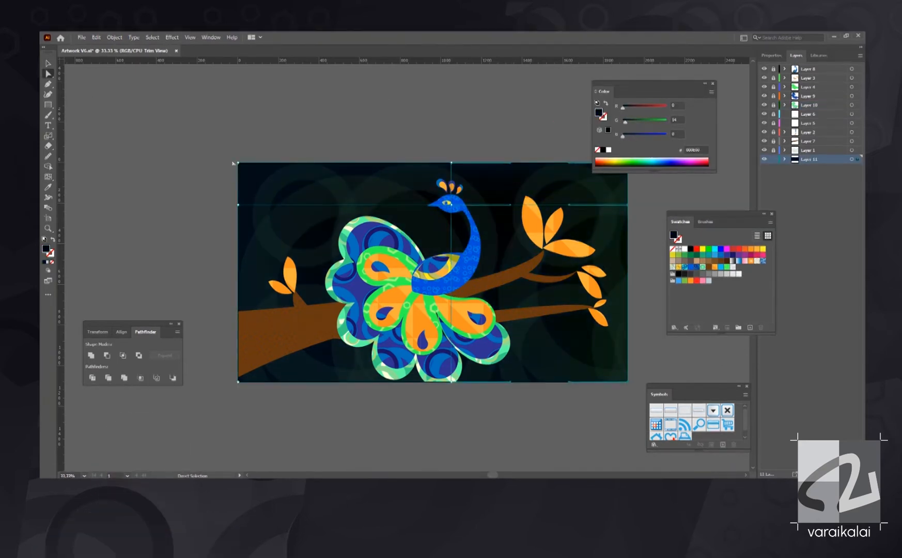
pyautogui.moveTo(633, 136)
pyautogui.mouseDown()
pyautogui.moveTo(645, 123)
pyautogui.moveTo(636, 123)
pyautogui.mouseUp()
pyautogui.click(632, 159)
pyautogui.click(633, 164)
pyautogui.moveTo(652, 83); pyautogui.dragTo(643, 124)
pyautogui.click(526, 105)
pyautogui.click(452, 164)
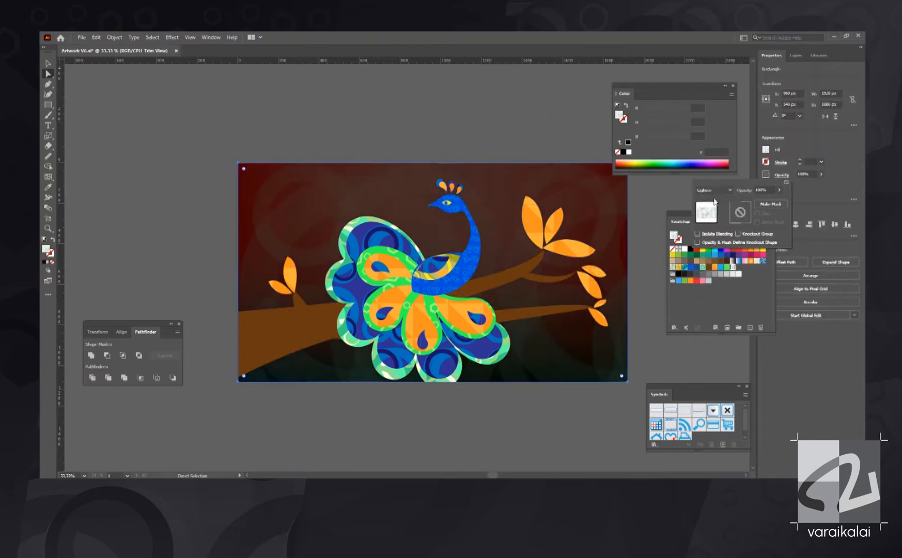
pyautogui.click(711, 192)
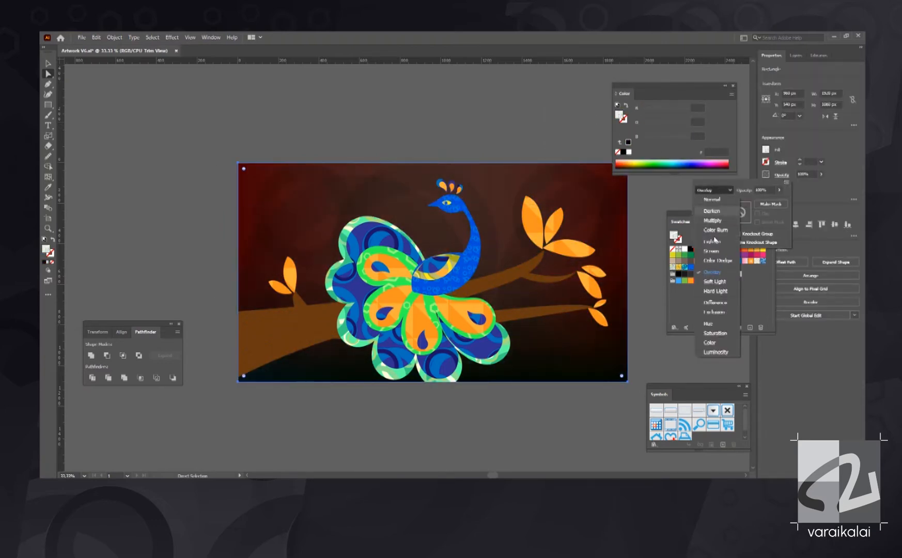
pyautogui.click(799, 71)
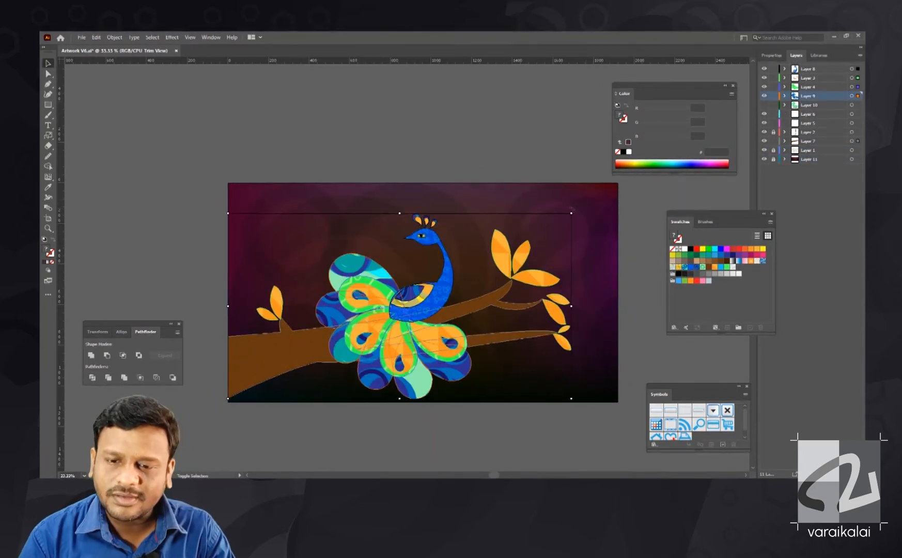
# - Scale the peacock and branch artwork down toward the artboard's lower-left corner and nudge it upward
pyautogui.moveTo(618, 206); pyautogui.dragTo(594, 223)
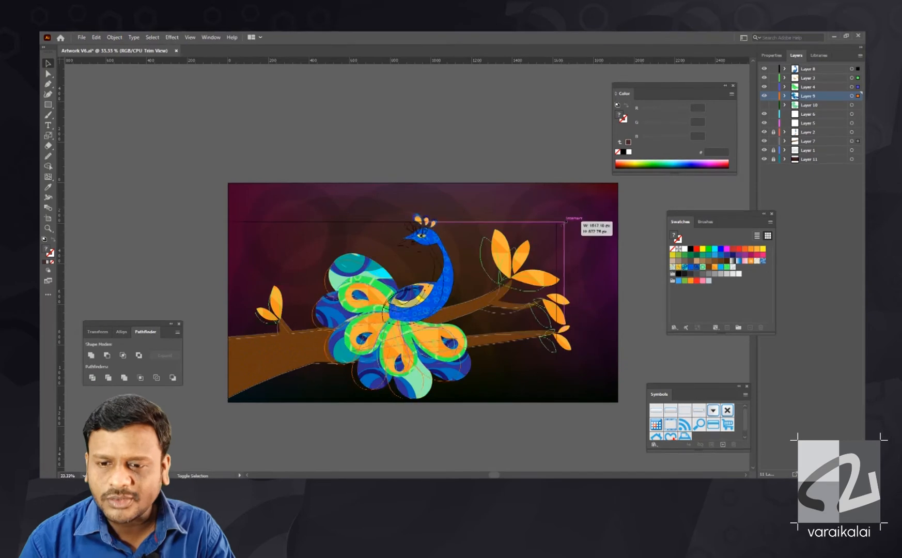
pyautogui.click(298, 200)
pyautogui.moveTo(299, 201); pyautogui.dragTo(531, 396)
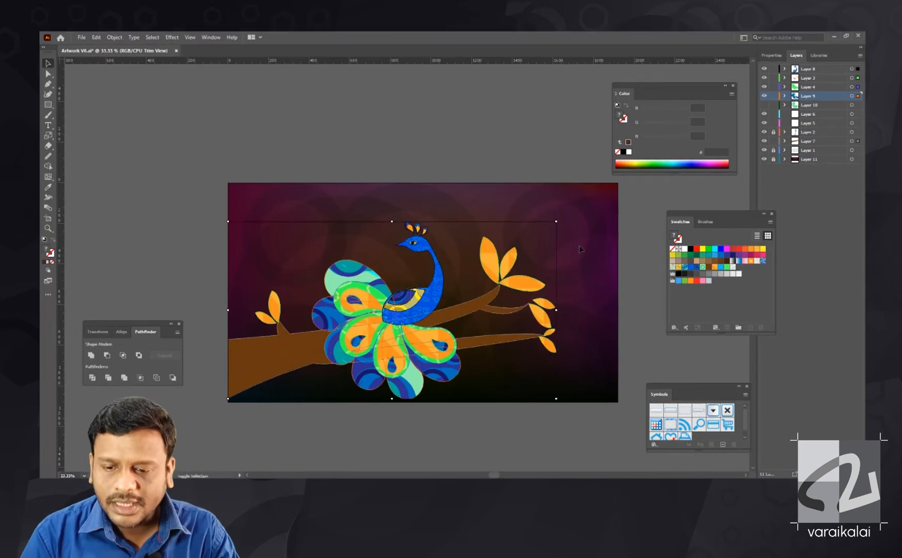
pyautogui.hotkey('shift', 'Up')
pyautogui.hotkey('shift', 'Up')
pyautogui.hotkey('shift', 'Up')
pyautogui.click(554, 192)
pyautogui.moveTo(548, 186); pyautogui.dragTo(552, 162)
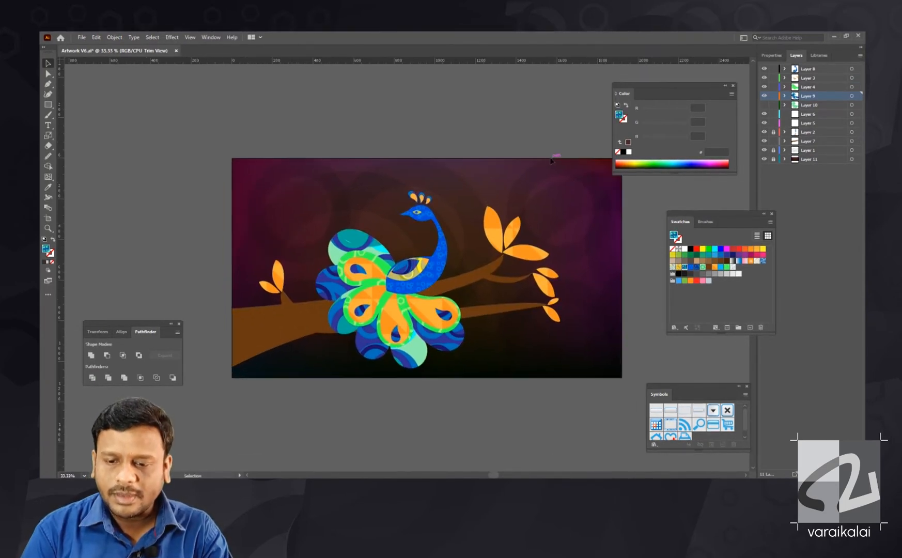
# - Fill the borders around the orange inner feathers with the green hexagon pattern and enlarge them slightly
pyautogui.hotkey('ctrl', '+')
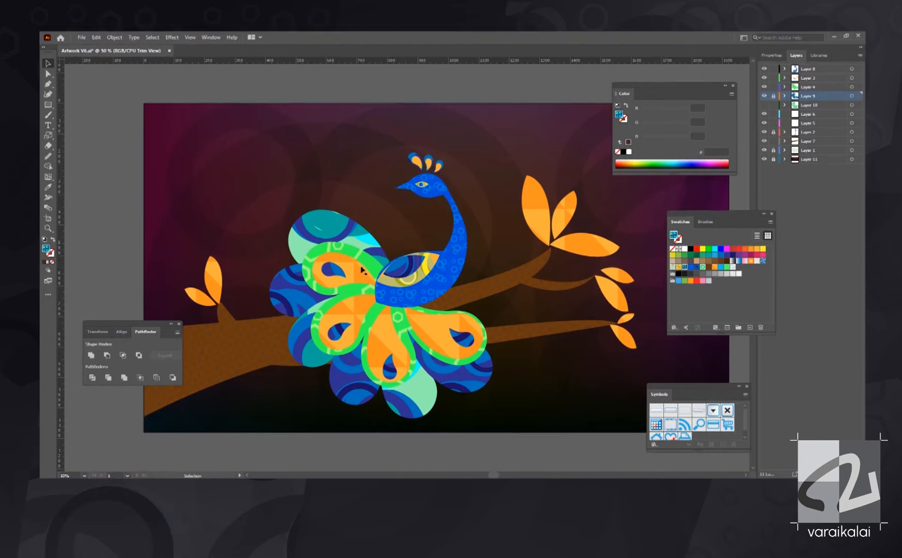
pyautogui.click(361, 280)
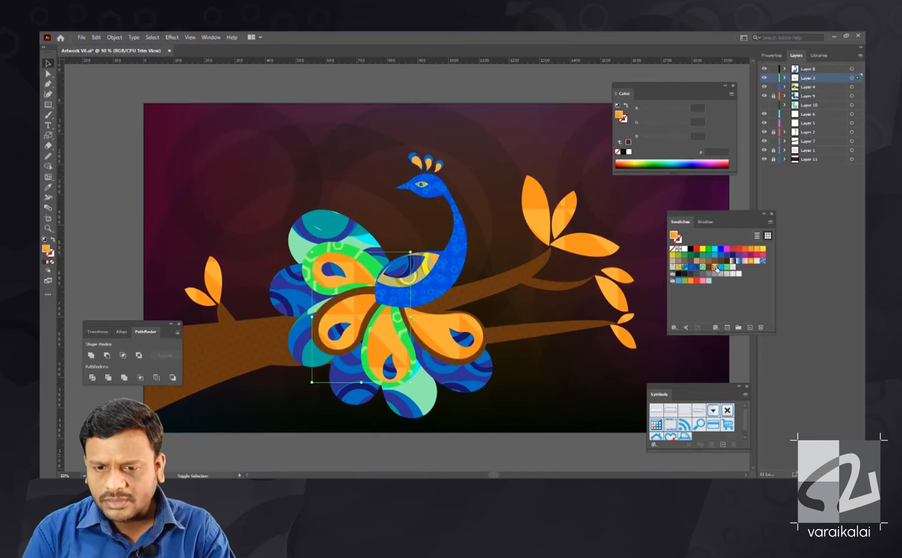
pyautogui.click(703, 267)
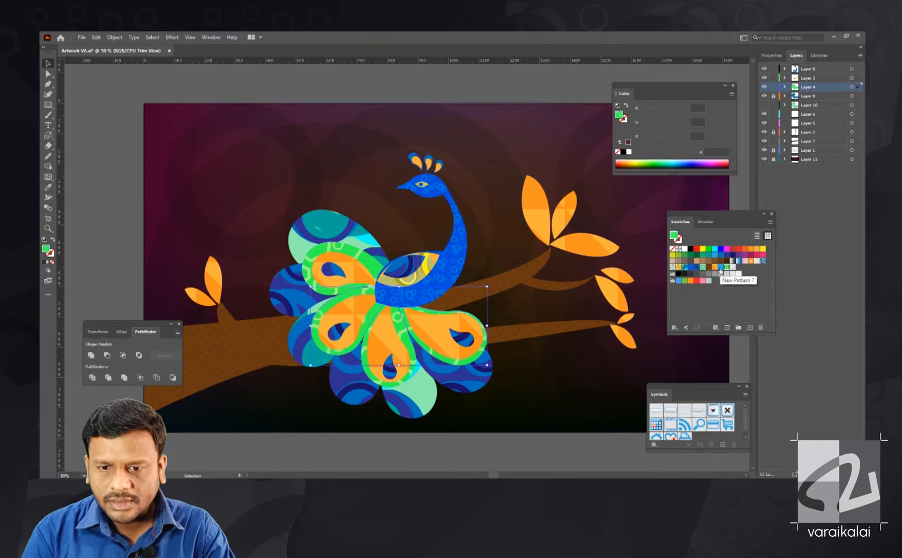
pyautogui.moveTo(489, 388); pyautogui.dragTo(494, 391)
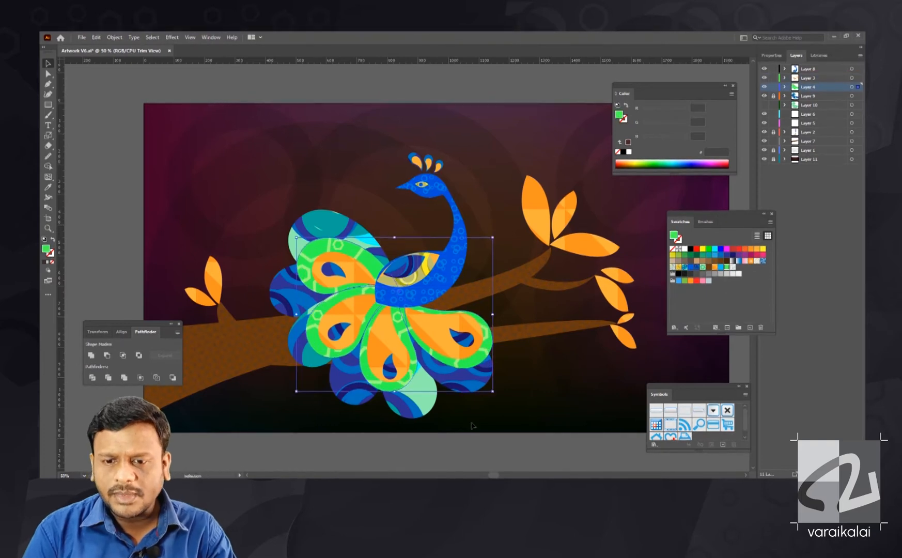
pyautogui.hotkey('ctrl', '-')
pyautogui.click(451, 369)
# - Subtract the smaller teardrop from the larger teal-patterned feather with Minus Front to leave a teardrop ring
pyautogui.click(765, 105)
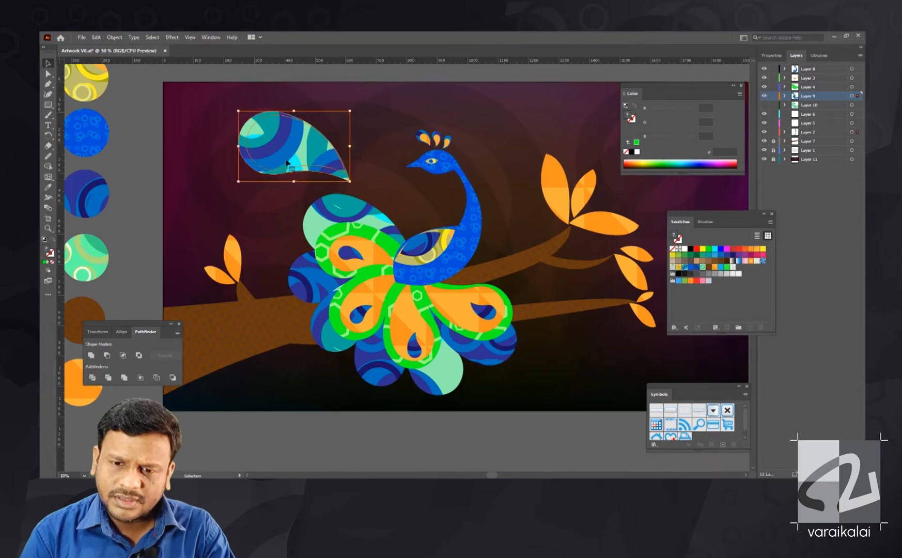
pyautogui.click(107, 355)
pyautogui.click(339, 205)
pyautogui.click(765, 96)
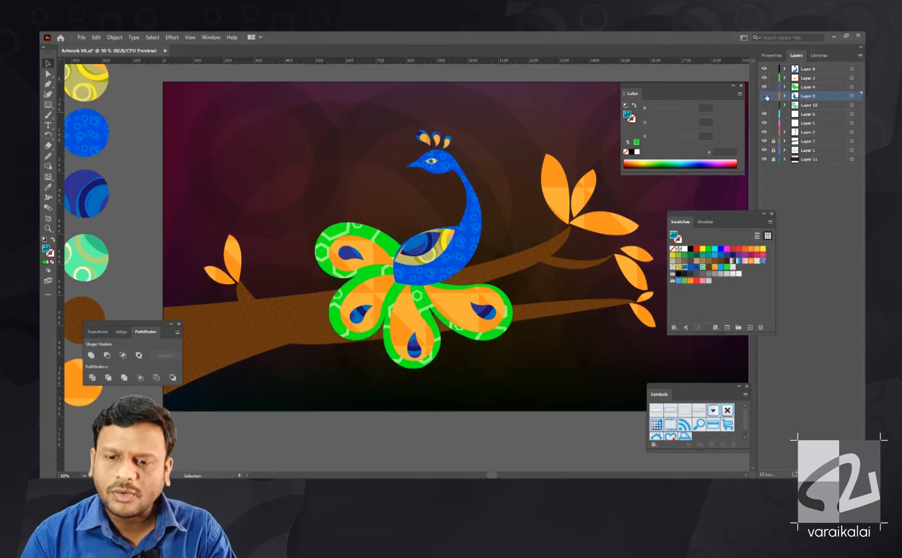
pyautogui.click(764, 96)
# - Arrange rotated copies of the teal teardrop ring around the blue outer tail feathers
pyautogui.moveTo(351, 207); pyautogui.dragTo(393, 189)
pyautogui.hotkey('ctrl', 'z')
pyautogui.click(429, 391)
pyautogui.click(331, 171)
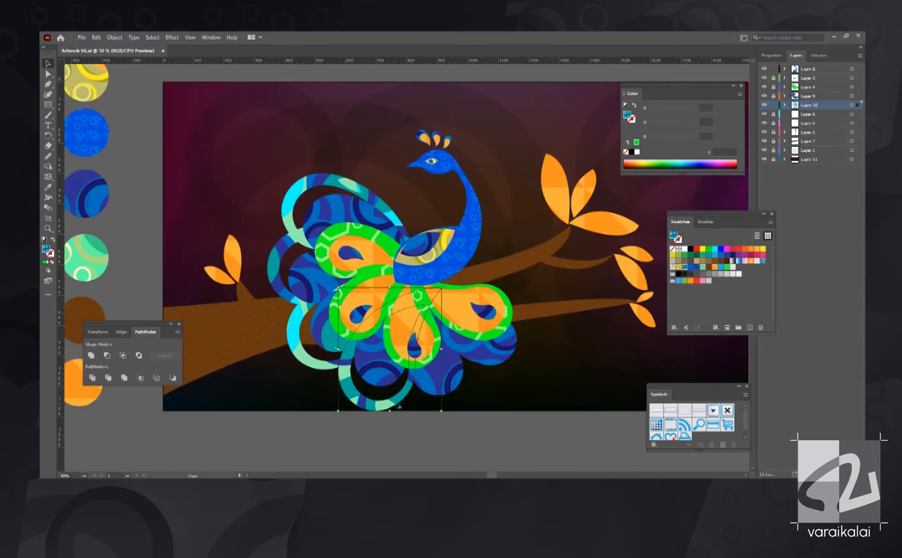
pyautogui.click(424, 361)
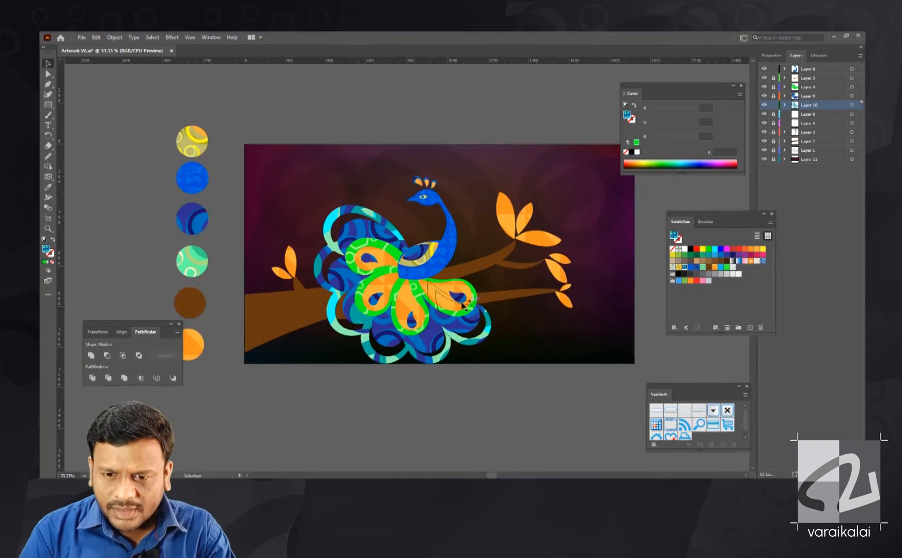
# - Recolour the outer circle rings in New Pattern 2 to light cyan 97FFF9 and return to the artwork
pyautogui.hotkey('ctrl', '+')
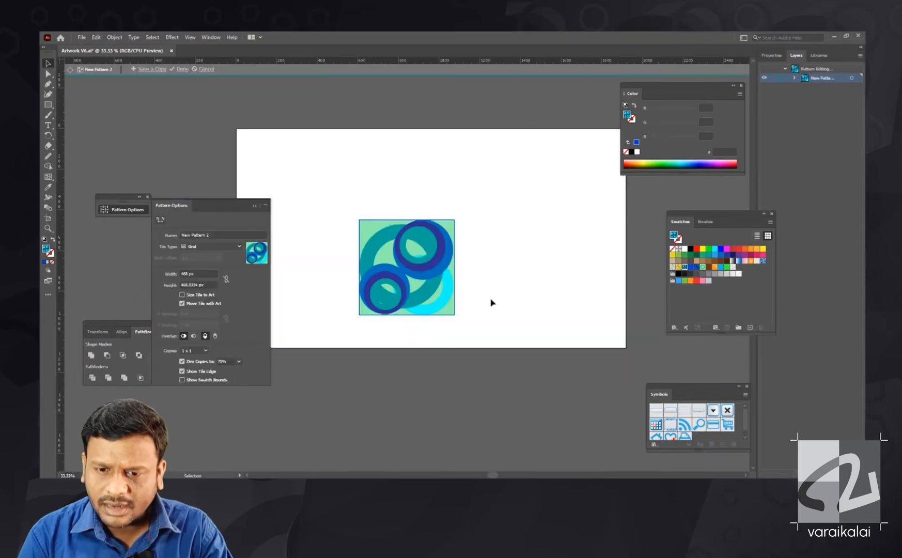
pyautogui.hotkey('ctrl', '+')
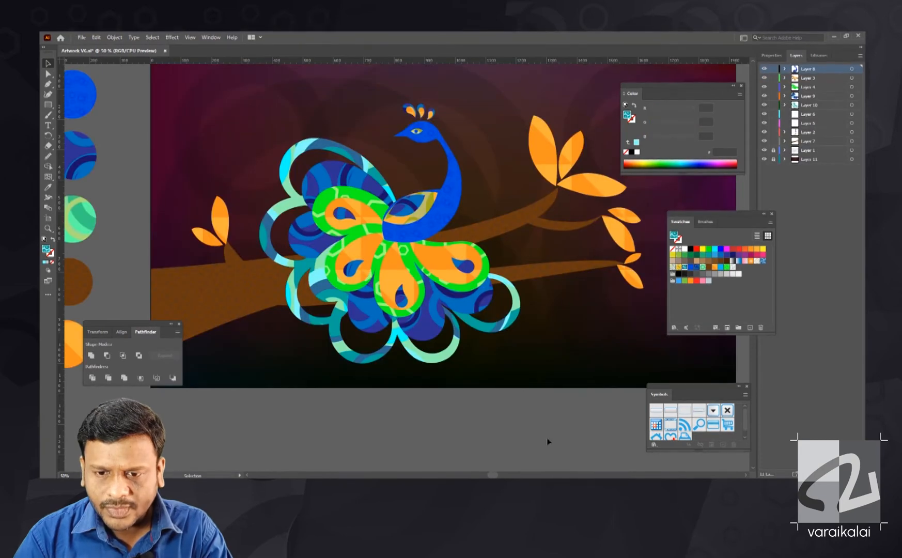
pyautogui.click(330, 212)
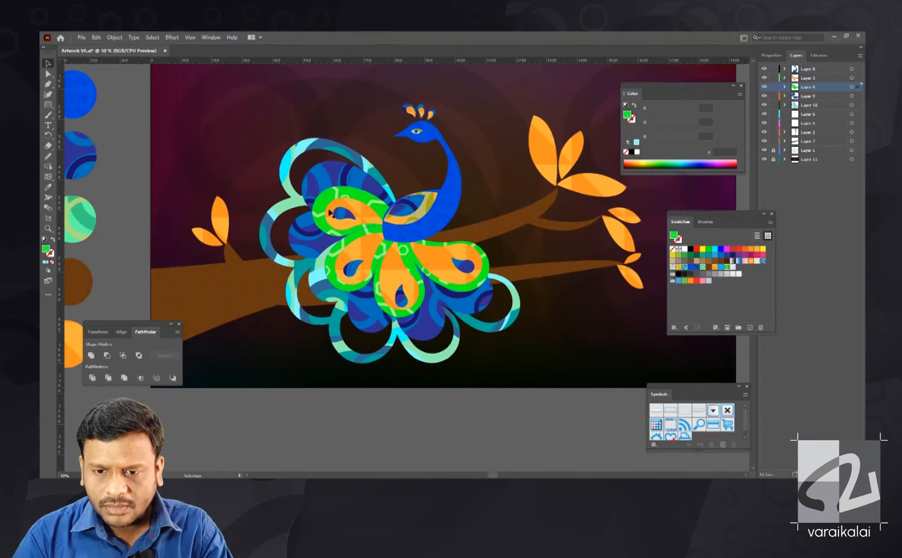
pyautogui.click(540, 390)
# - Enlarge the teal rings around the tail's uppermost and lower-right feathers, and scale the whole peacock down slightly
pyautogui.hotkey('ctrl', '-')
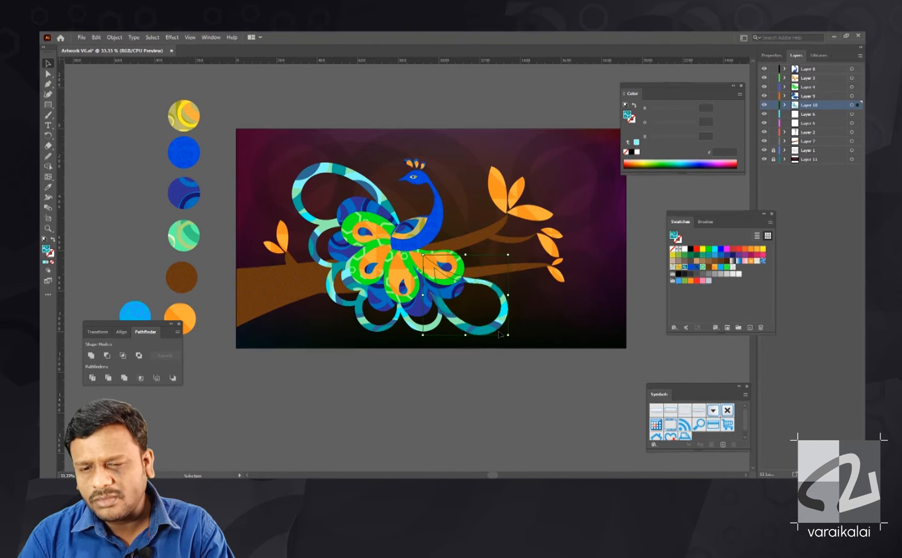
pyautogui.moveTo(514, 341); pyautogui.dragTo(513, 340)
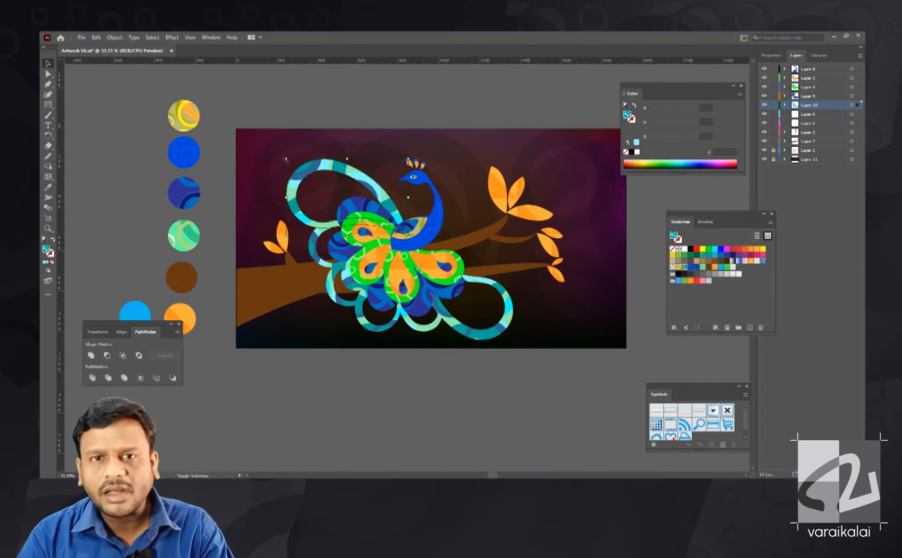
pyautogui.hotkey('ctrl', 'a')
pyautogui.click(288, 135)
pyautogui.moveTo(478, 359); pyautogui.dragTo(297, 167)
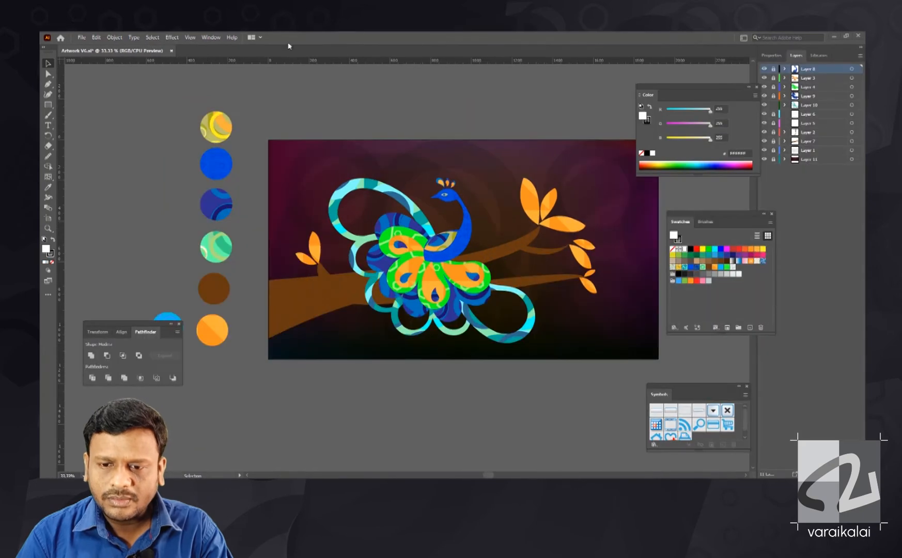
# - Unlock the blue outer feathers' layer, Layer 9, and move it beneath the teal ring layer, Layer 10
pyautogui.click(757, 87)
pyautogui.click(774, 96)
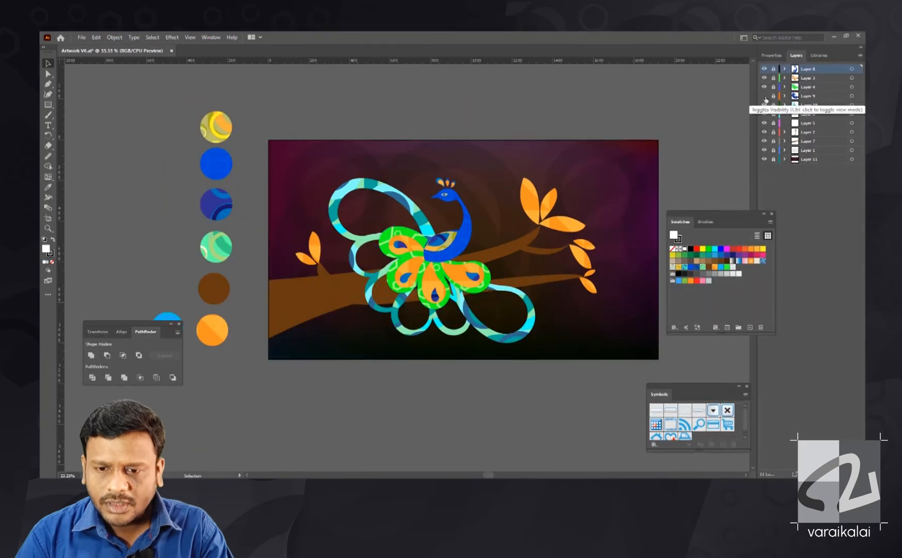
pyautogui.click(809, 97)
pyautogui.hotkey('ctrl', '+')
pyautogui.press('p')
pyautogui.press('r')
pyautogui.moveTo(809, 96); pyautogui.dragTo(809, 109)
pyautogui.press('v')
# - Resize and reposition the blue outer feathers one by one to fit inside the teal teardrop rings
pyautogui.moveTo(369, 250); pyautogui.dragTo(360, 251)
pyautogui.moveTo(357, 186); pyautogui.dragTo(353, 183)
pyautogui.moveTo(376, 301); pyautogui.dragTo(367, 308)
pyautogui.moveTo(420, 330); pyautogui.dragTo(469, 354)
pyautogui.moveTo(534, 325); pyautogui.dragTo(581, 364)
pyautogui.click(357, 186)
pyautogui.moveTo(317, 143); pyautogui.dragTo(321, 147)
pyautogui.click(356, 250)
pyautogui.moveTo(469, 342); pyautogui.dragTo(469, 339)
pyautogui.moveTo(412, 339); pyautogui.dragTo(415, 338)
pyautogui.moveTo(561, 336); pyautogui.dragTo(566, 333)
pyautogui.click(628, 310)
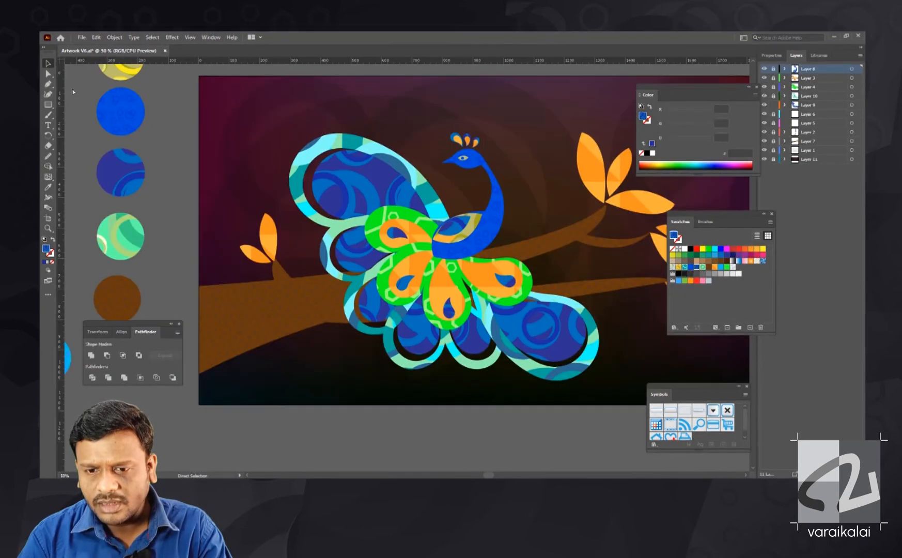
# - Recolour the dark blue circle rings in New Pattern 2 to teal green and return to the artwork
pyautogui.click(684, 267)
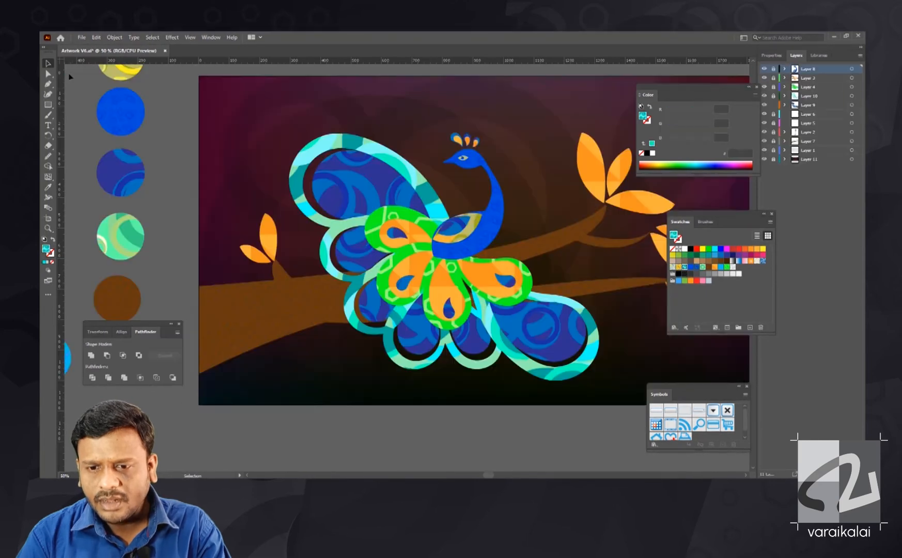
pyautogui.hotkey('ctrl', '-')
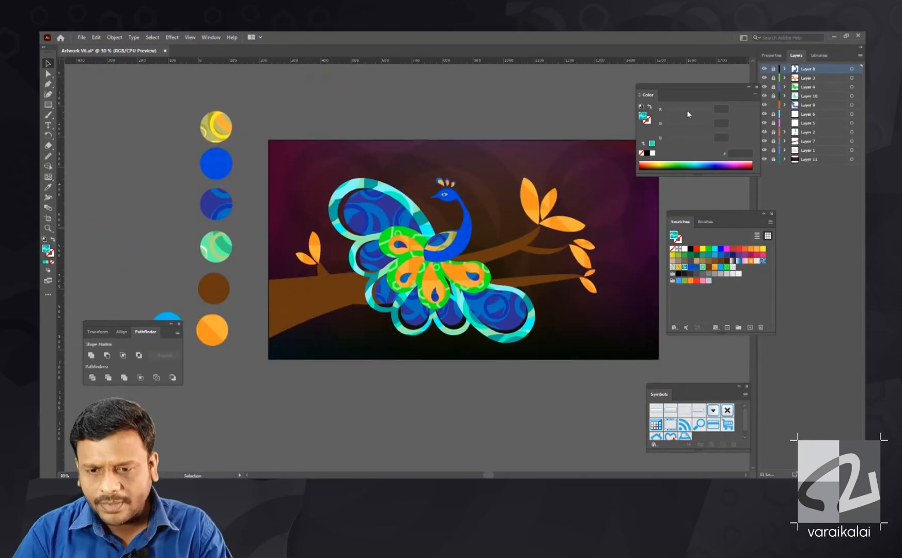
pyautogui.hotkey('ctrl', '+')
# - Rotate and reposition the lower tail's teal rings and their blue feathers to space them evenly
pyautogui.click(524, 356)
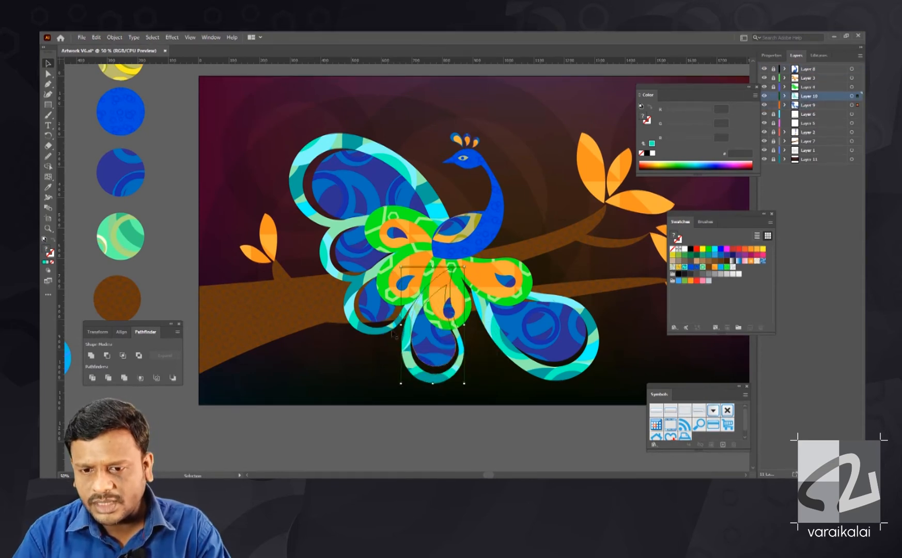
pyautogui.click(364, 340)
pyautogui.moveTo(601, 384); pyautogui.dragTo(586, 393)
pyautogui.click(547, 357)
pyautogui.moveTo(356, 191); pyautogui.dragTo(359, 192)
pyautogui.moveTo(349, 258); pyautogui.dragTo(352, 257)
pyautogui.click(376, 316)
pyautogui.press('r')
pyautogui.click(421, 279)
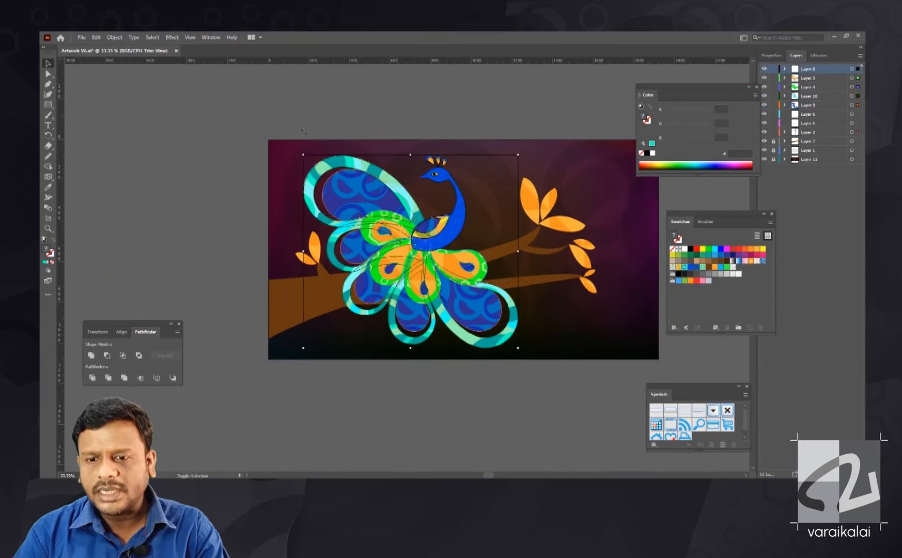
pyautogui.moveTo(435, 241); pyautogui.dragTo(472, 240)
# - Unlock the branch layer, Layer 7, and shift the branch to the right beneath the peacock, adjusting its placement
pyautogui.keyDown('alt'); pyautogui.click(773, 141); pyautogui.keyUp('alt')
pyautogui.hscroll(3, 457, 170)
pyautogui.moveTo(261, 290); pyautogui.dragTo(300, 276)
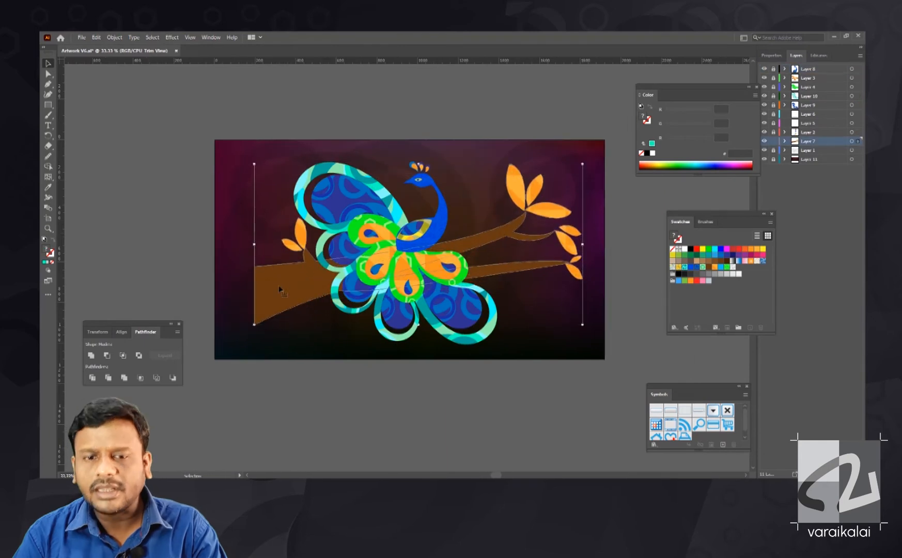
pyautogui.press('r')
pyautogui.press('v')
pyautogui.moveTo(273, 317)
pyautogui.mouseDown()
pyautogui.moveTo(278, 324)
pyautogui.moveTo(277, 314)
pyautogui.mouseUp()
pyautogui.moveTo(181, 404); pyautogui.dragTo(227, 403)
# - Extend the branch's thick end to the artboard's left edge by moving its upper and lower anchor points
pyautogui.press('a')
pyautogui.click(331, 300)
pyautogui.moveTo(299, 335); pyautogui.dragTo(258, 353)
pyautogui.moveTo(297, 277); pyautogui.dragTo(253, 280)
pyautogui.click(195, 266)
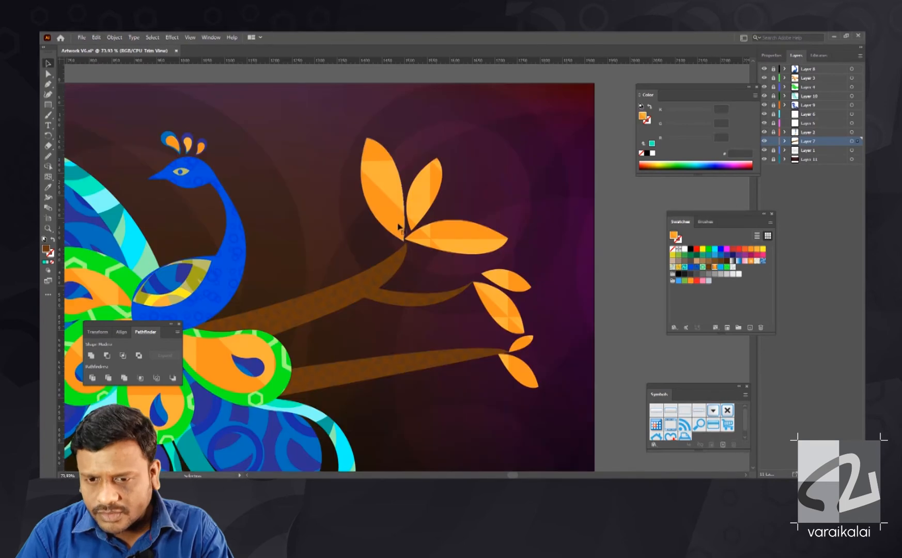
# - Rotate and reposition the three large orange leaves at the upper branch tip so they fan out more widely
pyautogui.click(398, 227)
pyautogui.moveTo(425, 196); pyautogui.dragTo(426, 204)
pyautogui.moveTo(454, 240); pyautogui.dragTo(455, 249)
pyautogui.moveTo(440, 159); pyautogui.dragTo(445, 161)
pyautogui.moveTo(384, 169); pyautogui.dragTo(385, 172)
pyautogui.moveTo(364, 134); pyautogui.dragTo(335, 148)
pyautogui.click(426, 202)
pyautogui.moveTo(454, 243); pyautogui.dragTo(453, 246)
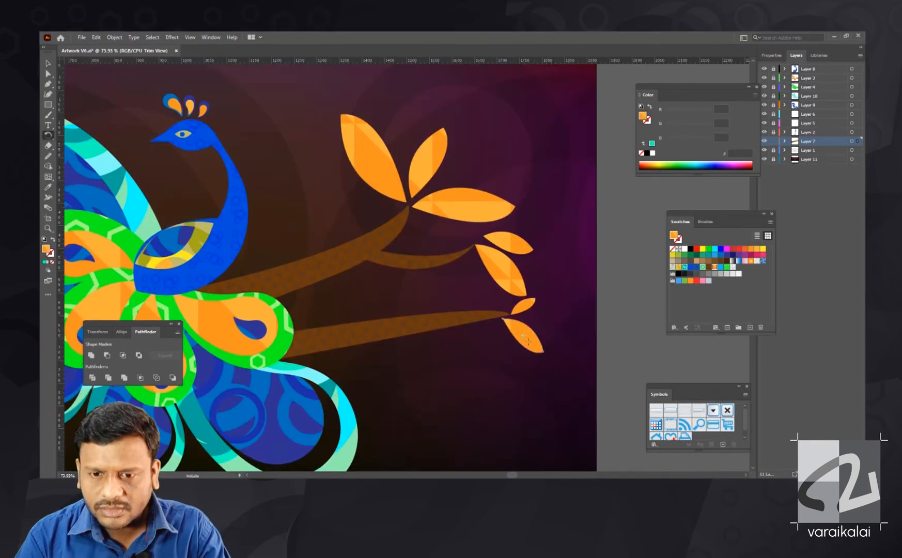
# - Adjust the rotation and placement of the leaves on the lower twig and the leaf pair at the branch's thick end
pyautogui.click(514, 342)
pyautogui.moveTo(537, 346); pyautogui.dragTo(507, 243)
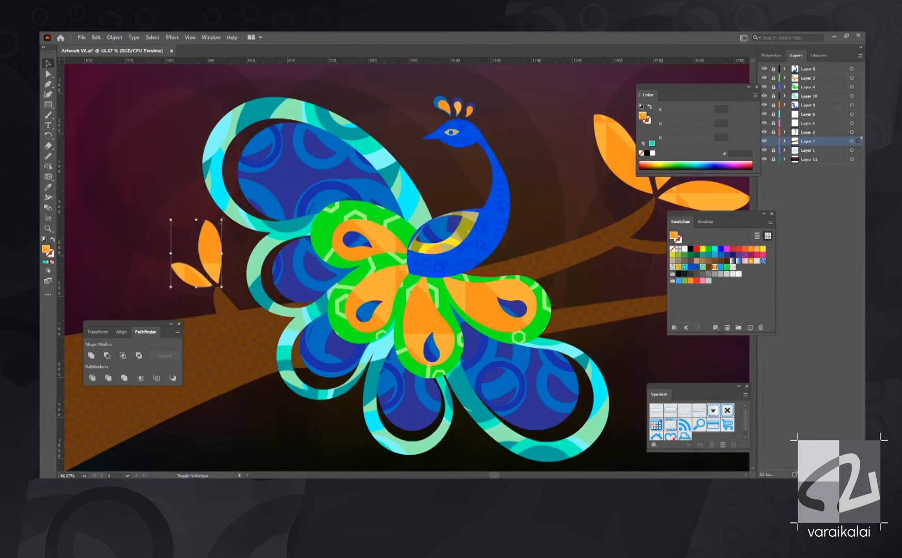
pyautogui.moveTo(222, 221); pyautogui.dragTo(218, 228)
pyautogui.hotkey('ctrl', '-')
pyautogui.hotkey('ctrl', '-')
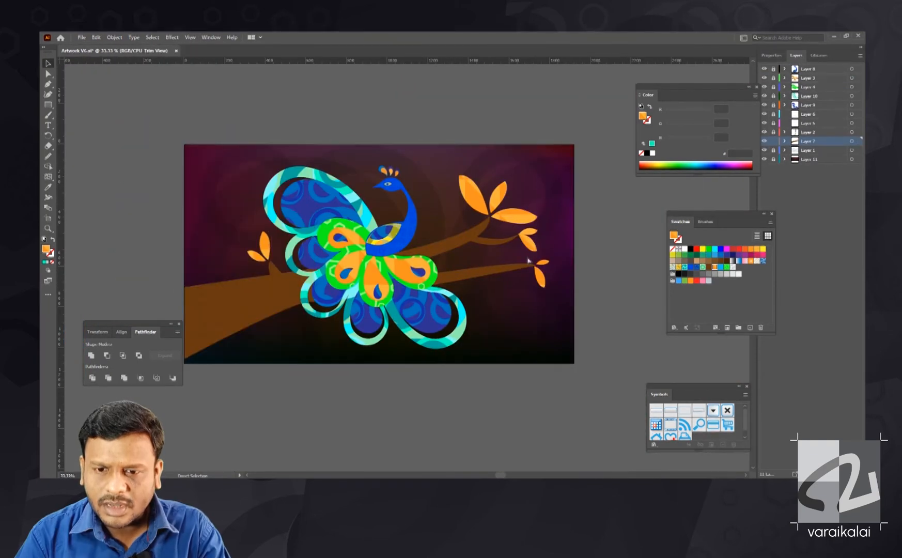
pyautogui.click(764, 105)
pyautogui.click(764, 105)
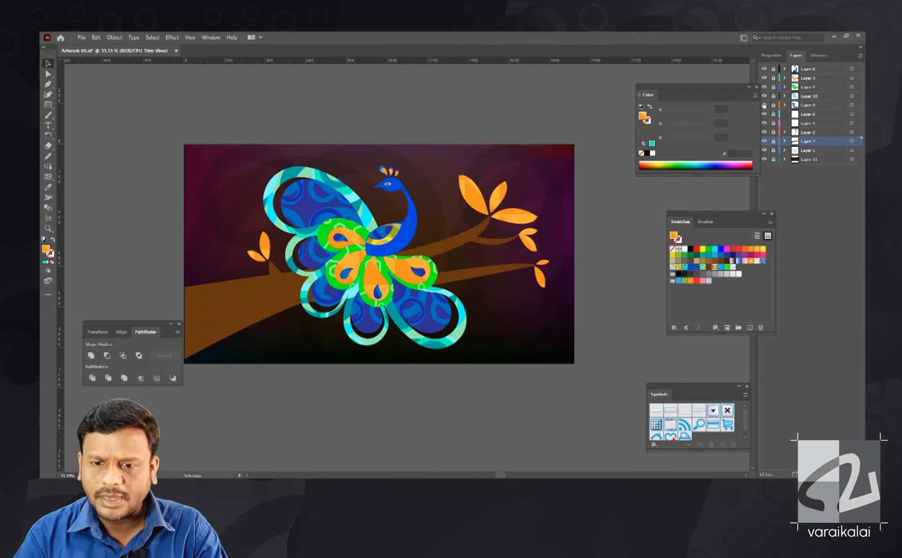
pyautogui.moveTo(375, 249); pyautogui.dragTo(420, 264)
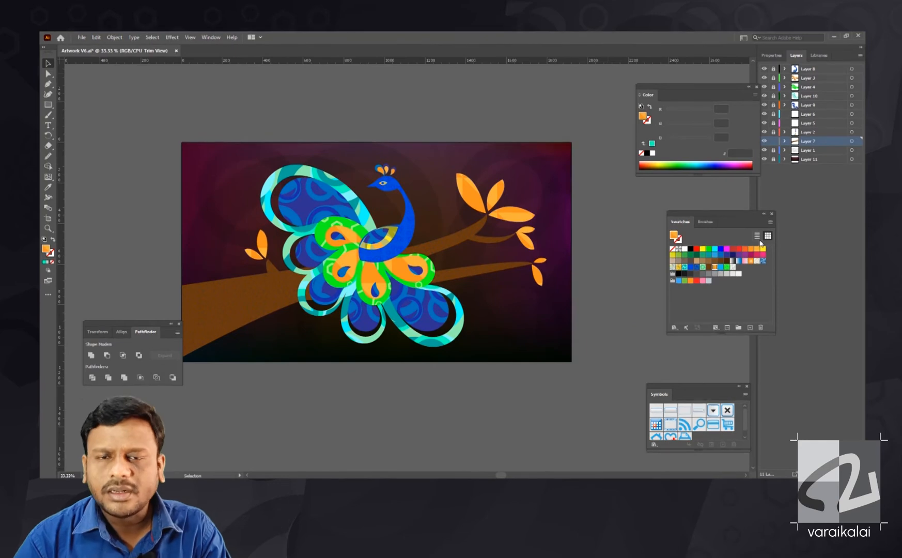
# - Duplicate the orange triangle pattern swatch, New Pattern 6, and open the copy for pattern editing
pyautogui.click(770, 222)
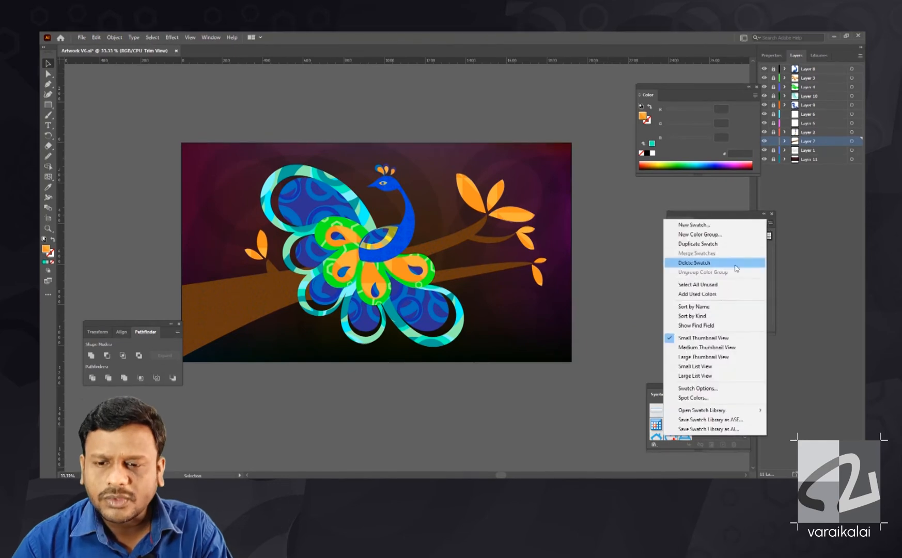
pyautogui.click(729, 254)
pyautogui.doubleClick(740, 267)
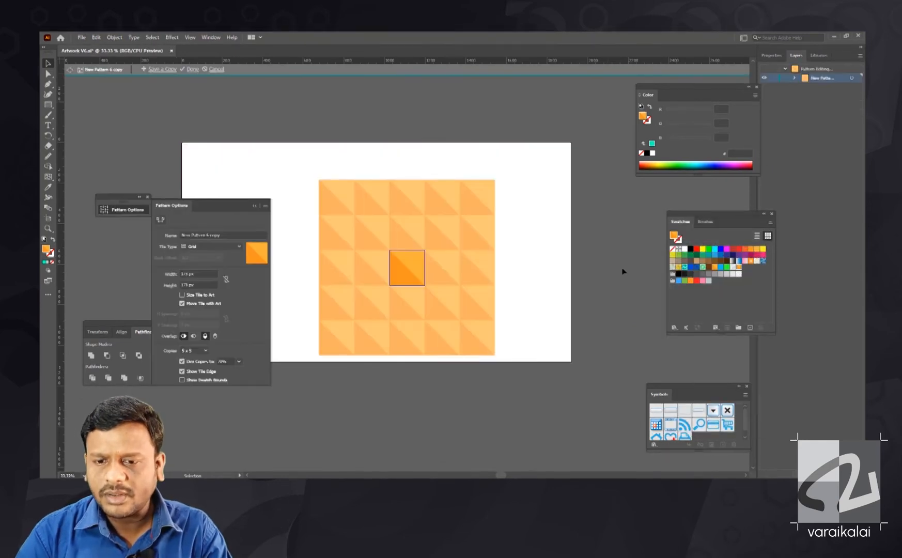
# - Recolour both triangles of the copied pattern tile with two different brown swatches and return to the artwork
pyautogui.hotkey('ctrl', '=')
pyautogui.hotkey('ctrl', '=')
pyautogui.click(425, 259)
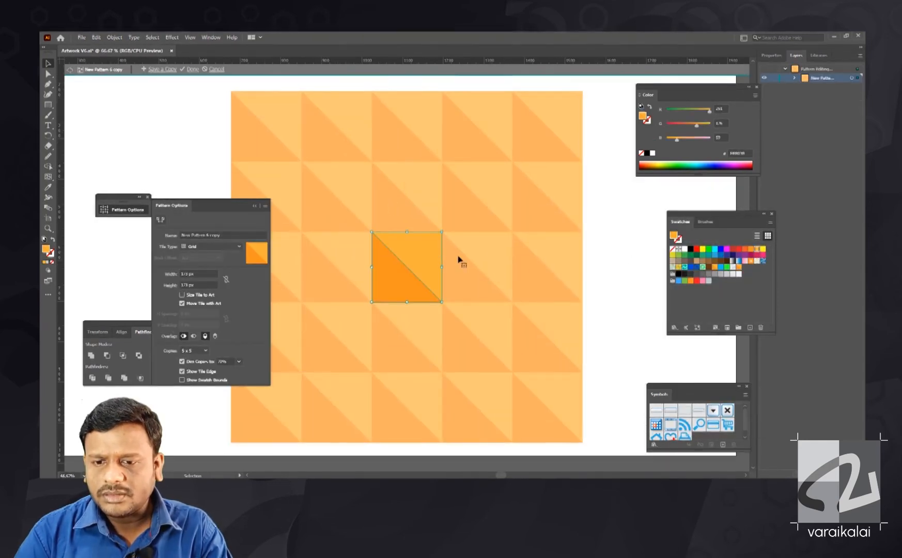
pyautogui.click(715, 261)
pyautogui.click(402, 283)
pyautogui.click(709, 261)
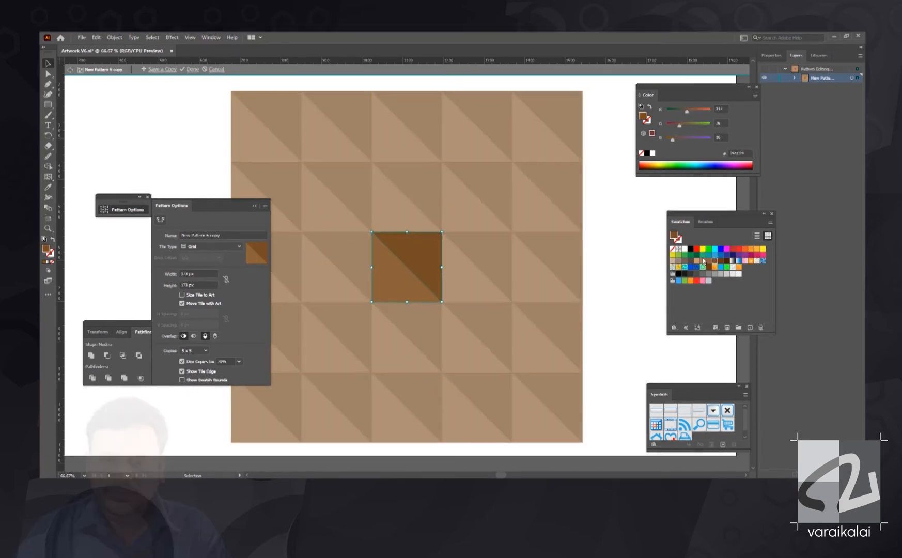
pyautogui.click(703, 261)
pyautogui.press('Escape')
pyautogui.hotkey('ctrl', '-')
pyautogui.hotkey('ctrl', '-')
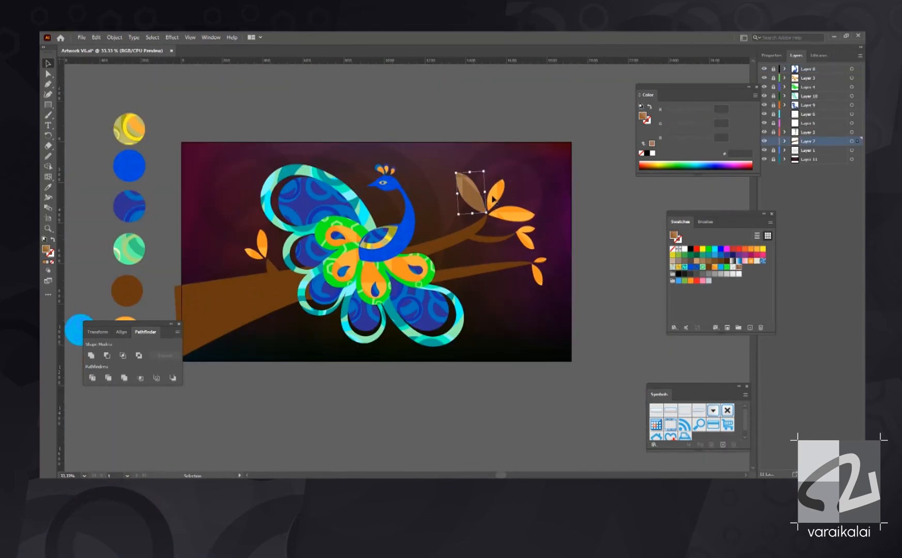
# - Fill all the leaves on the branch with the brown triangle pattern swatch, New Pattern 6 copy
pyautogui.keyDown('shift'); pyautogui.click(539, 275); pyautogui.keyUp('shift')
pyautogui.keyDown('shift'); pyautogui.click(263, 242); pyautogui.keyUp('shift')
pyautogui.click(739, 268)
pyautogui.click(610, 232)
pyautogui.moveTo(610, 232); pyautogui.dragTo(619, 236)
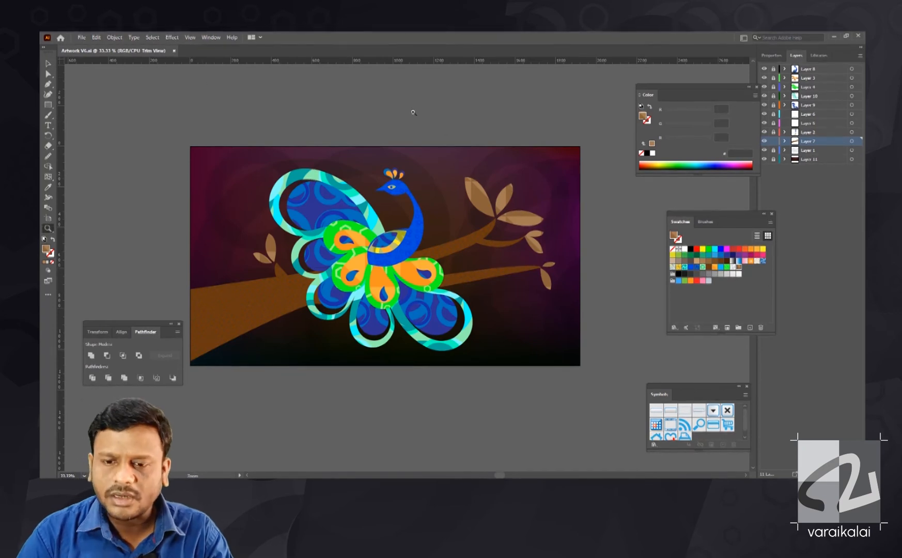
# - Unlock the peacock body's layer and refine the neck's curve by adjusting its anchor points and handles
pyautogui.moveTo(272, 159); pyautogui.dragTo(480, 282)
pyautogui.moveTo(629, 175); pyautogui.dragTo(560, 221)
pyautogui.click(774, 69)
pyautogui.click(460, 248)
pyautogui.press('a')
pyautogui.click(451, 206)
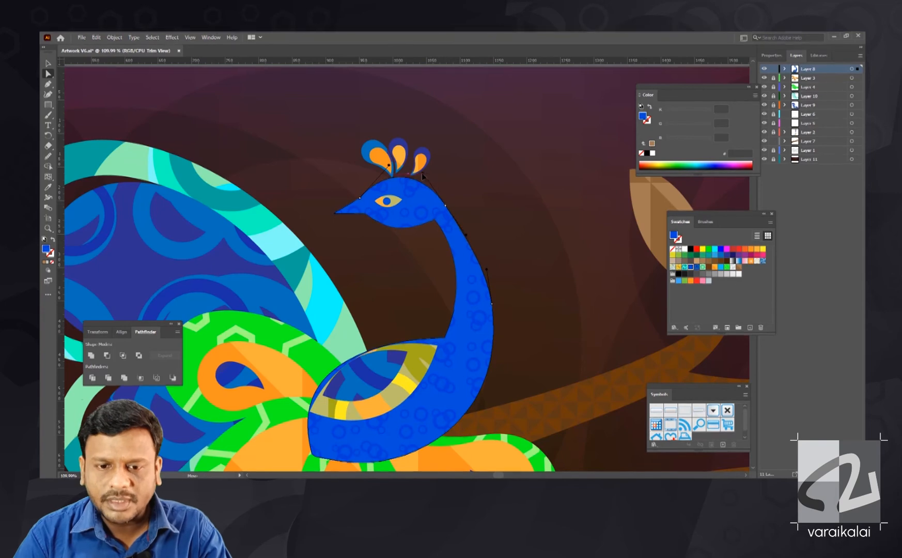
pyautogui.moveTo(430, 222); pyautogui.dragTo(432, 222)
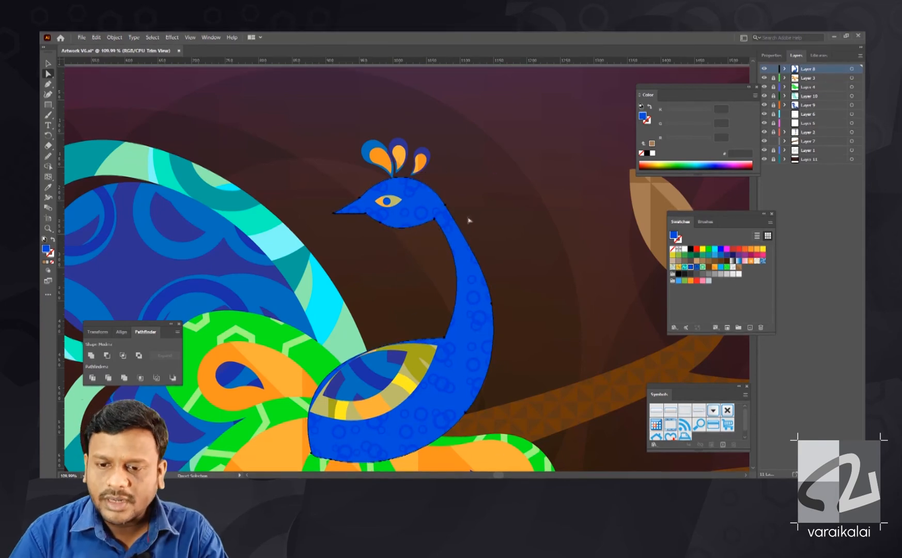
pyautogui.moveTo(475, 265); pyautogui.dragTo(467, 265)
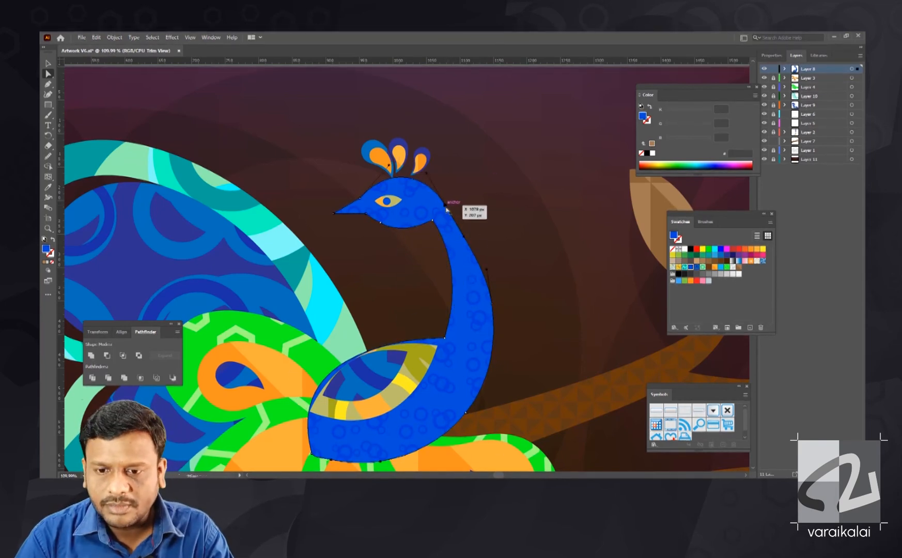
pyautogui.click(471, 239)
pyautogui.keyDown('ctrl'); pyautogui.click(519, 228); pyautogui.keyUp('ctrl')
pyautogui.hotkey('ctrl', '-')
pyautogui.hotkey('ctrl', '-')
pyautogui.hotkey('ctrl', '-')
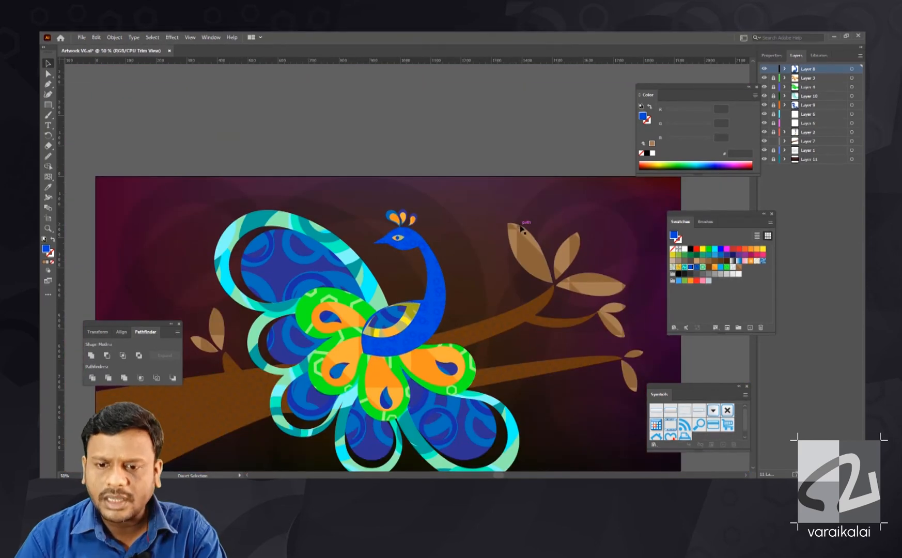
pyautogui.hotkey('ctrl', '-')
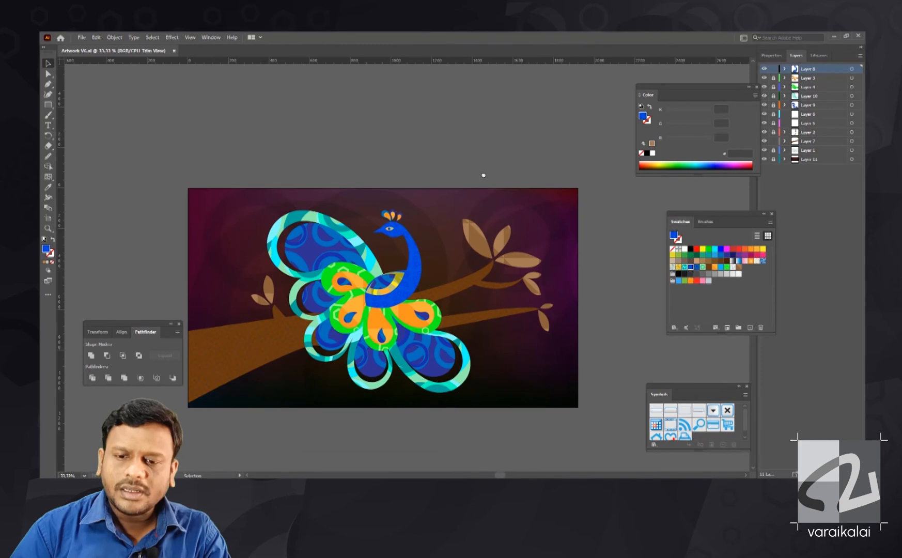